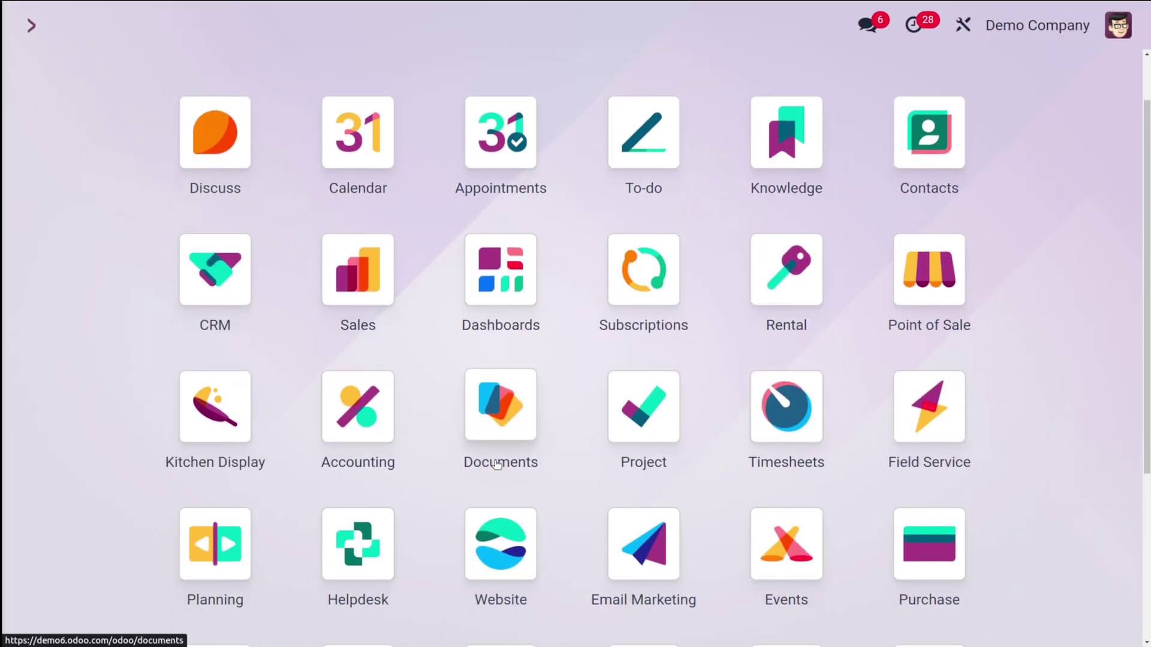
# Open the Website app and go to eCommerce > Products to start a new product
pyautogui.write('website')
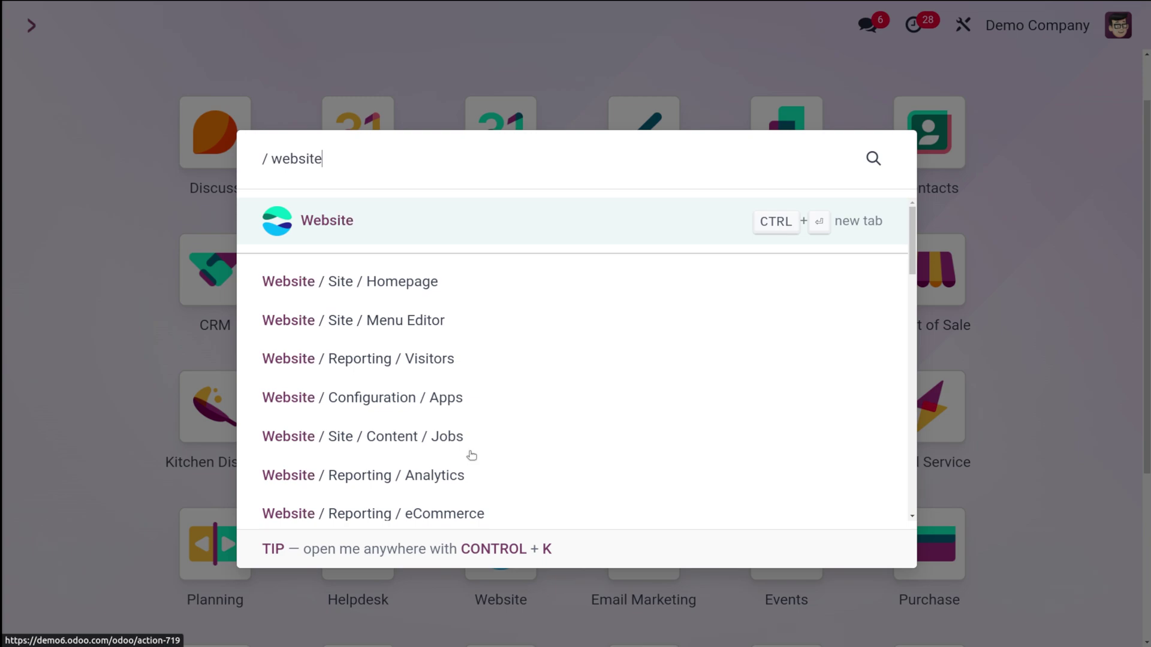
pyautogui.click(367, 216)
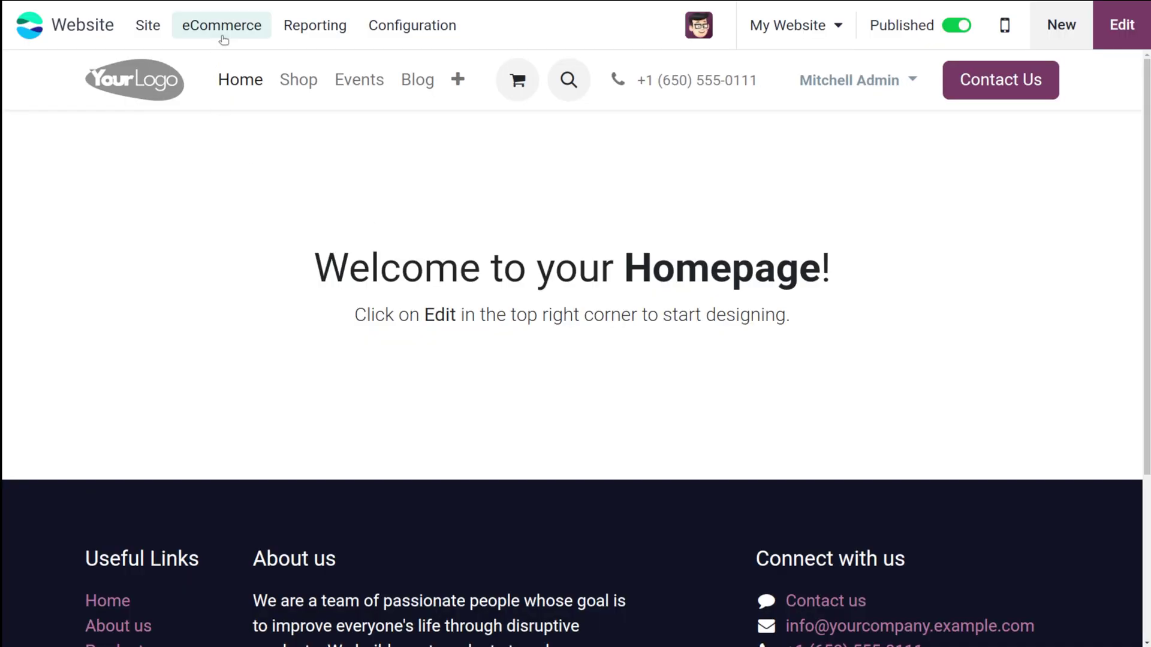
pyautogui.click(222, 33)
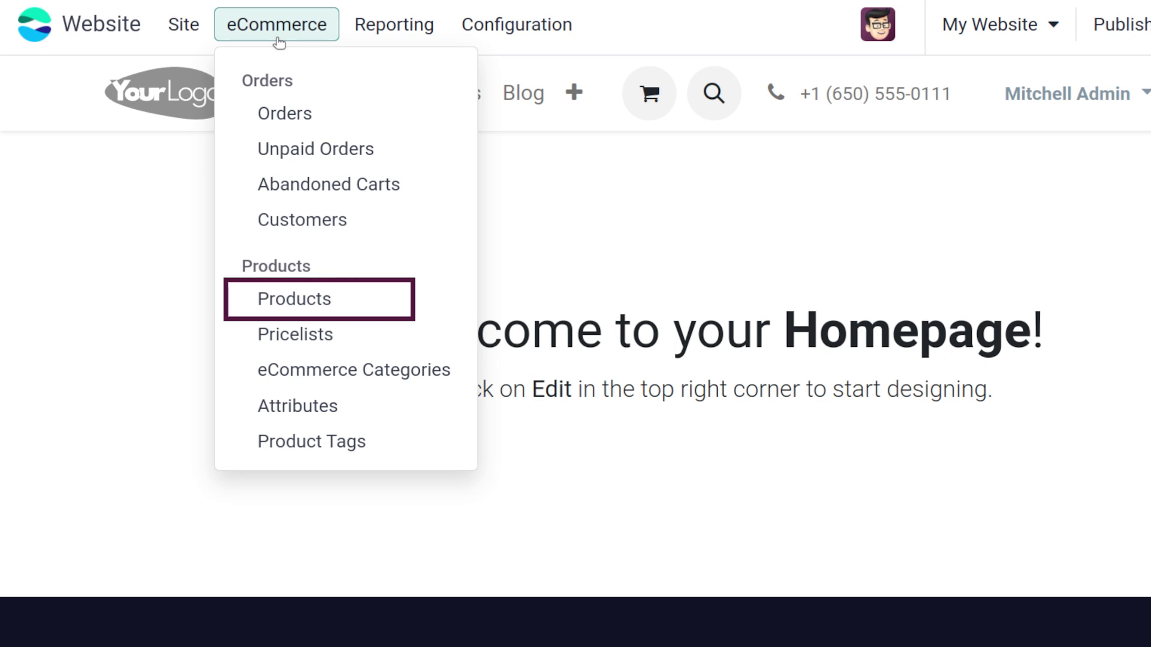
pyautogui.click(328, 298)
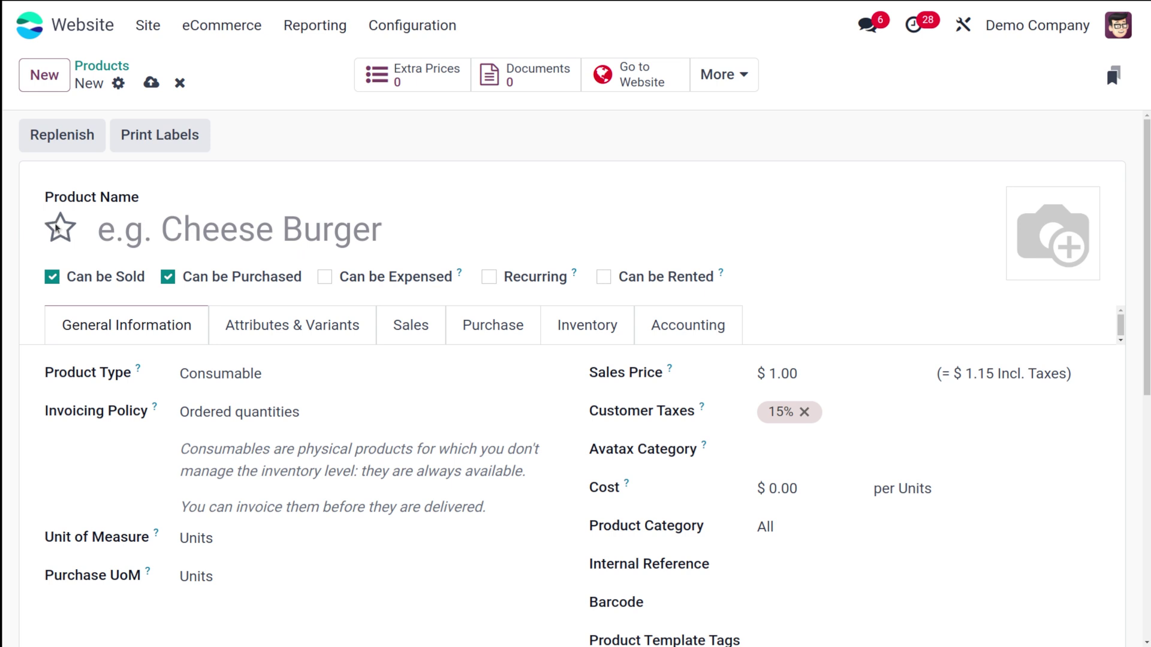
# Name the new product 'shirt'
pyautogui.click(102, 228)
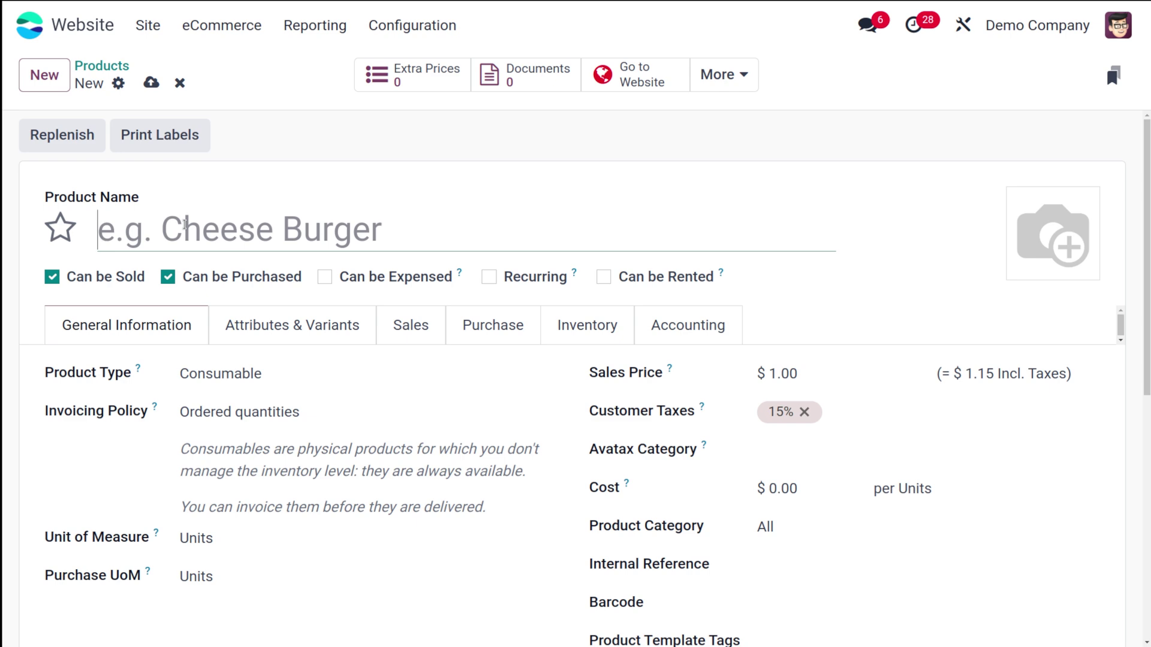
pyautogui.write('shirt')
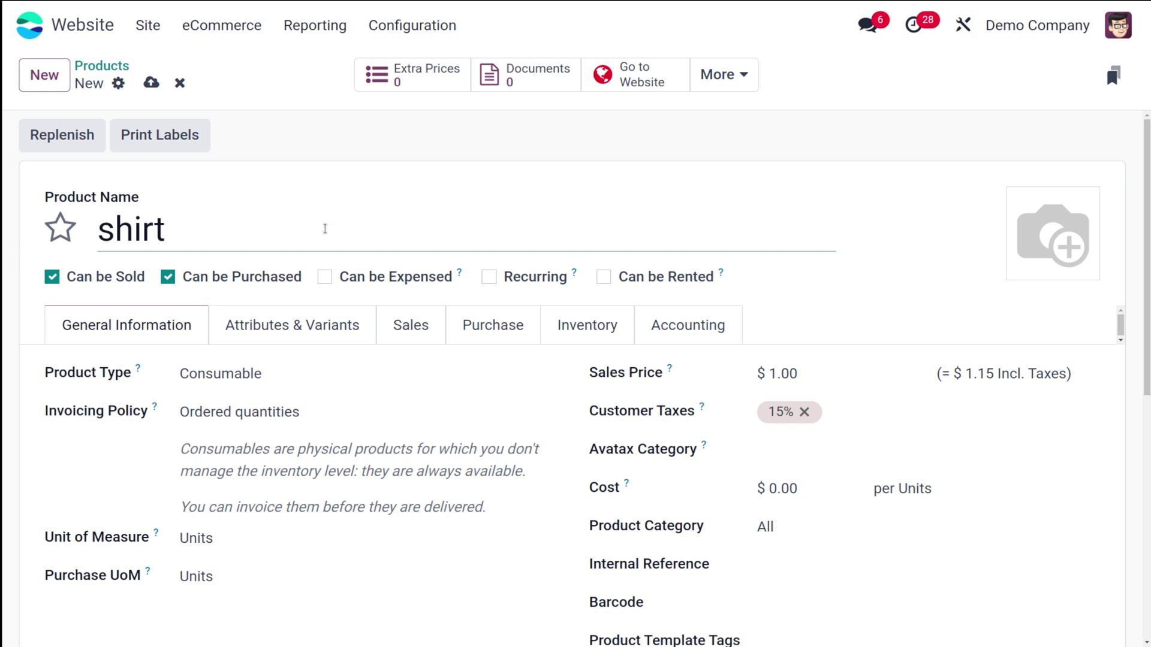
pyautogui.click(282, 157)
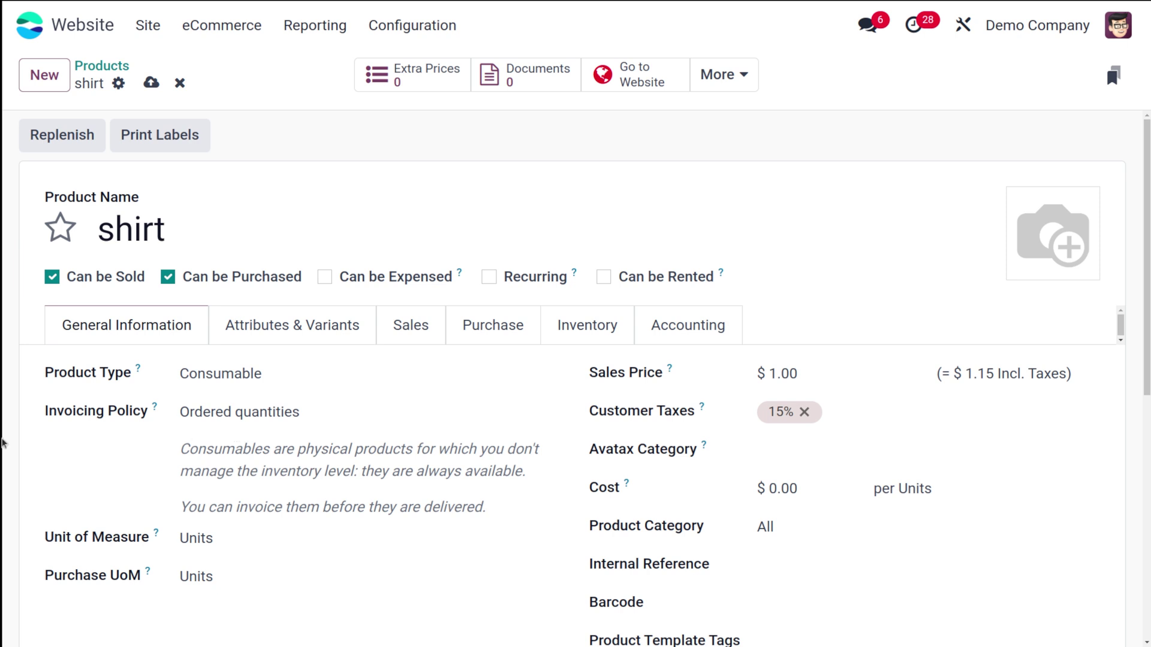
# Set Product Type to Storable Product, keeping the invoicing policy on Ordered quantities
pyautogui.click(254, 363)
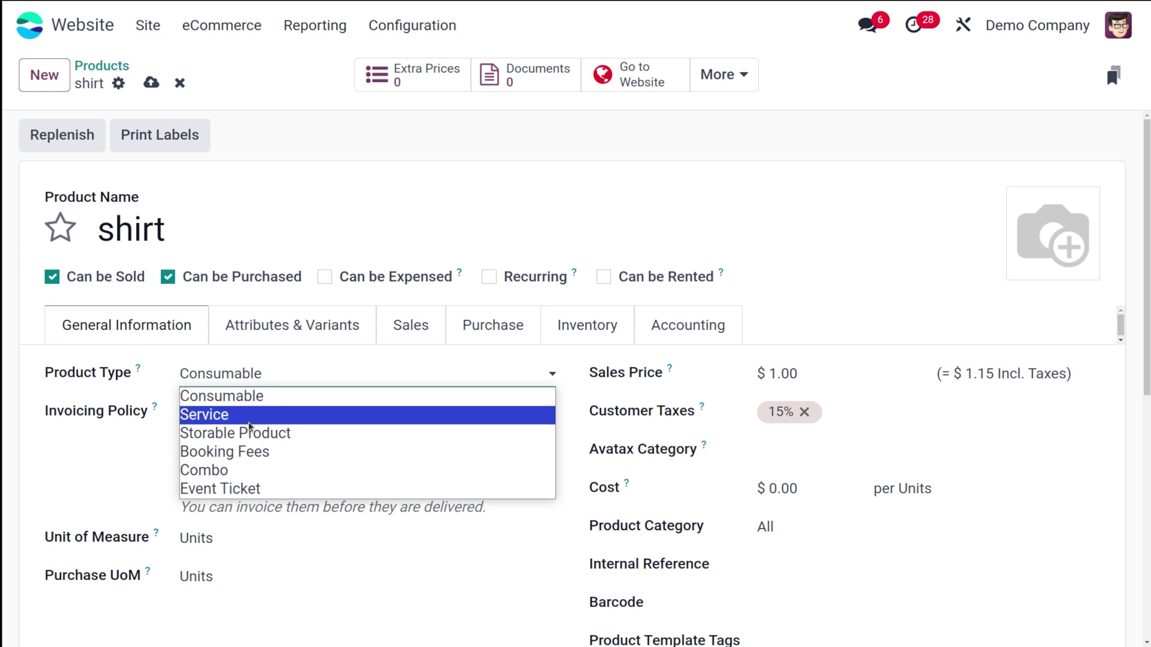
pyautogui.click(227, 440)
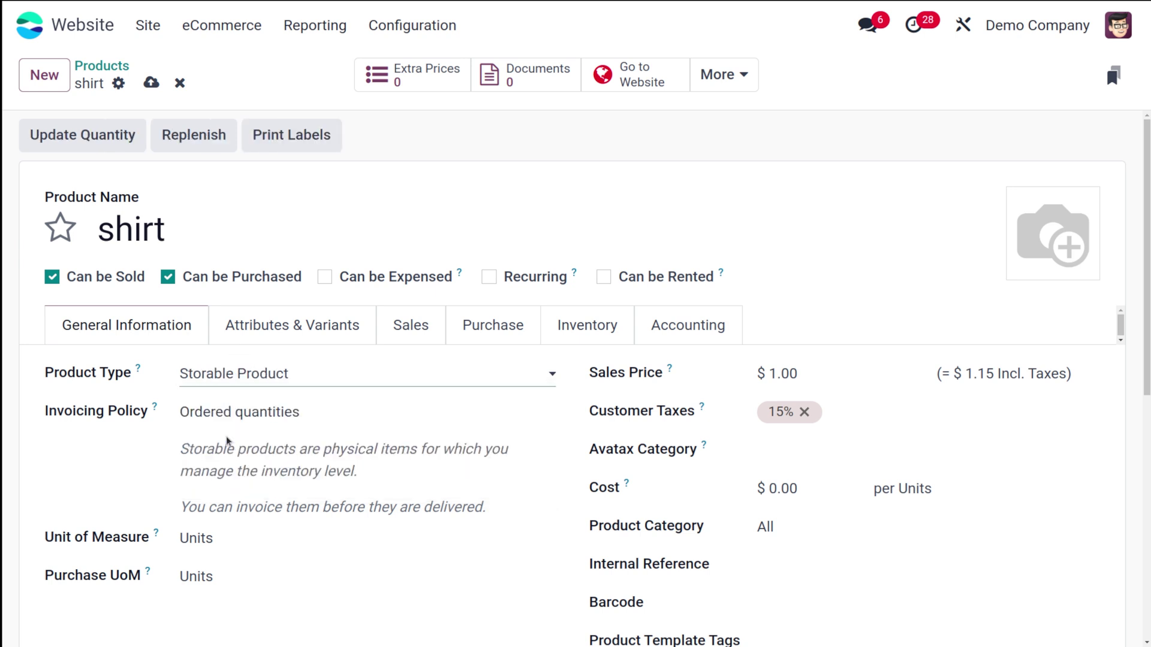
pyautogui.scroll(-2, 252, 360)
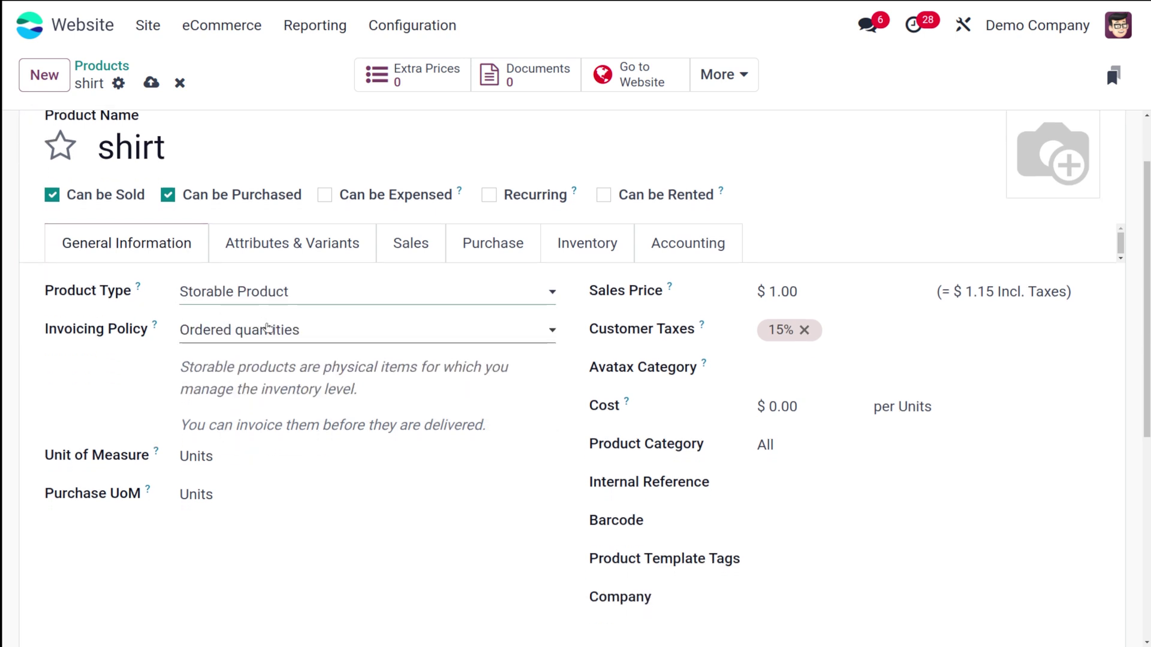
pyautogui.click(380, 337)
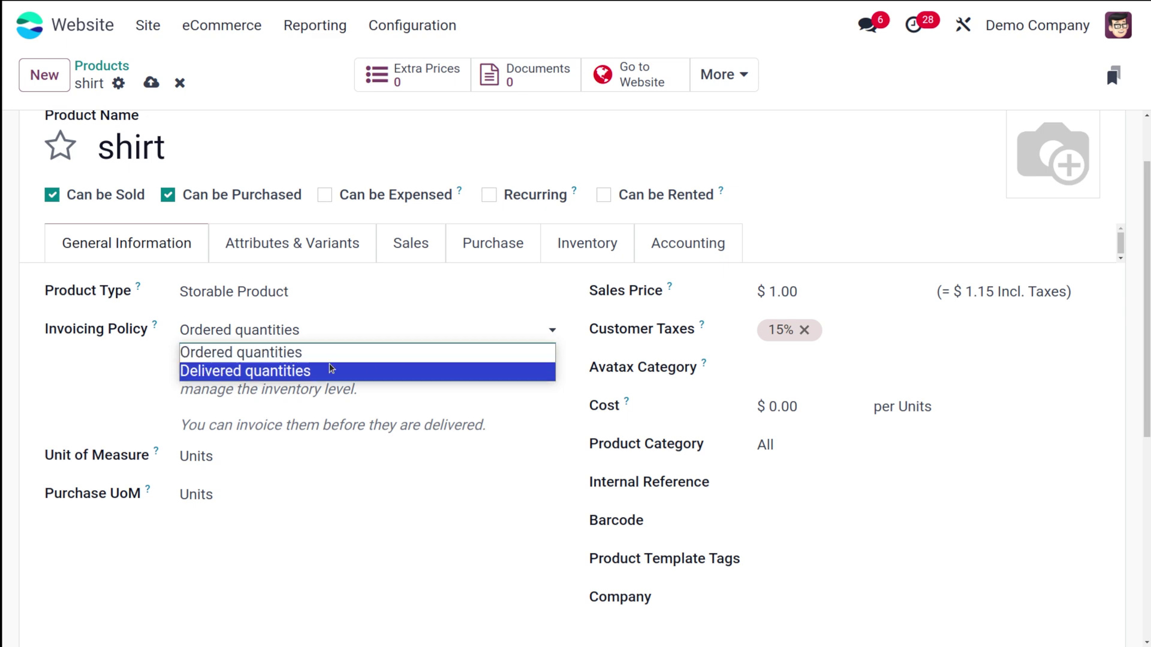
pyautogui.click(160, 370)
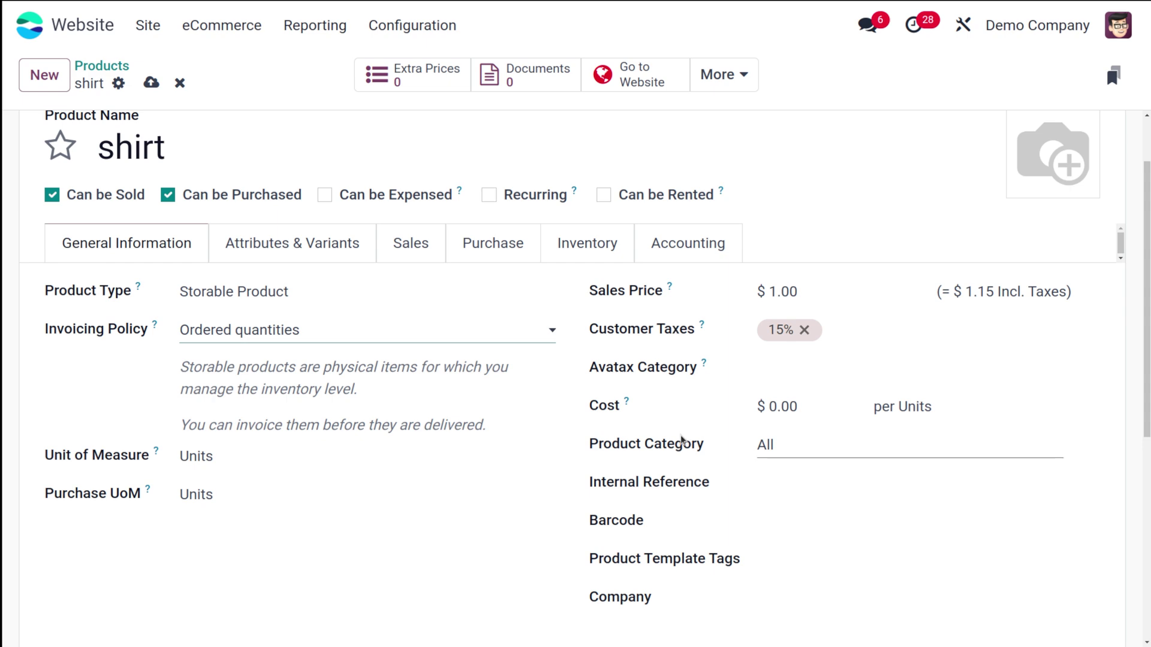
pyautogui.scroll(2, 492, 401)
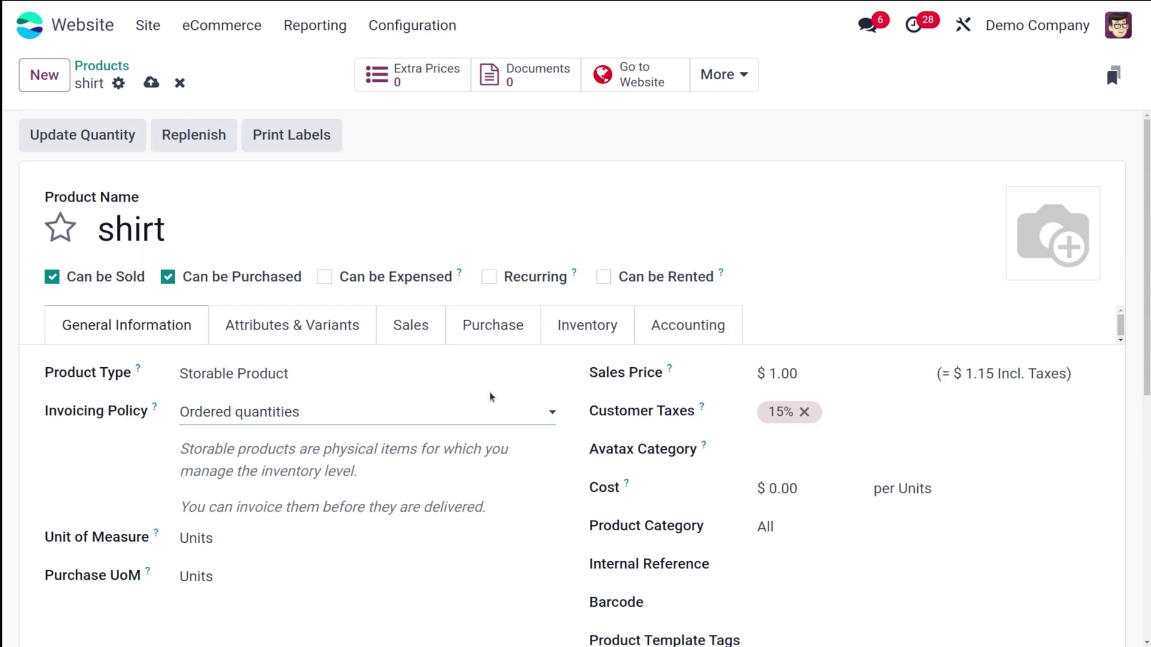
# Add a Color attribute line on the Attributes & Variants tab
pyautogui.click(287, 322)
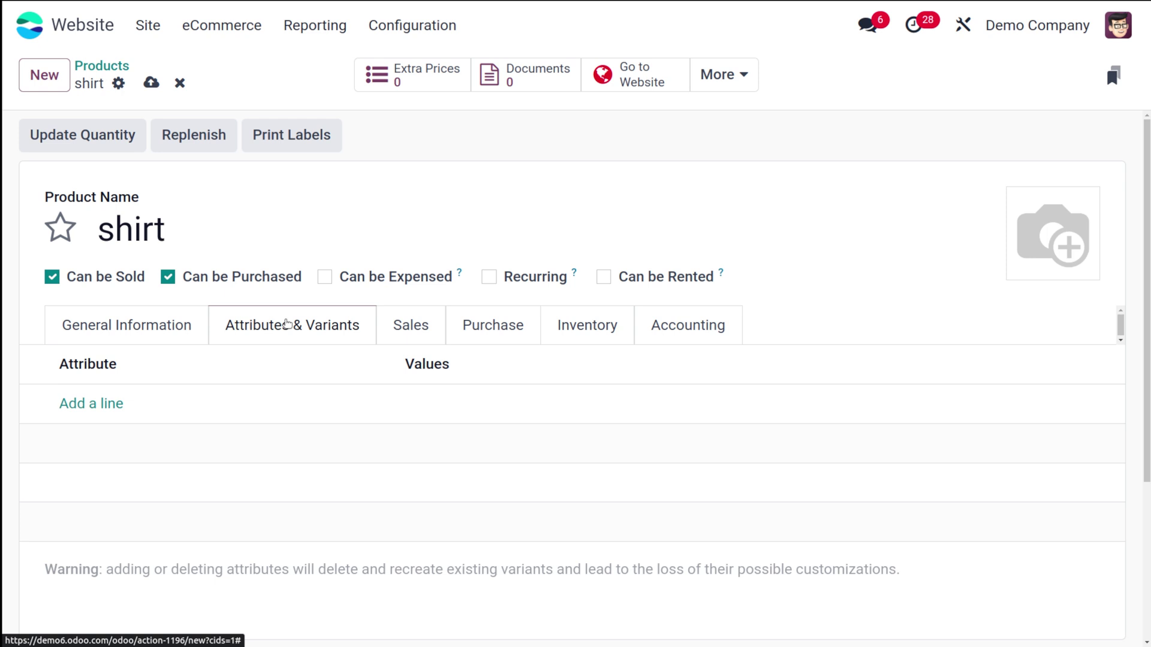
pyautogui.click(83, 413)
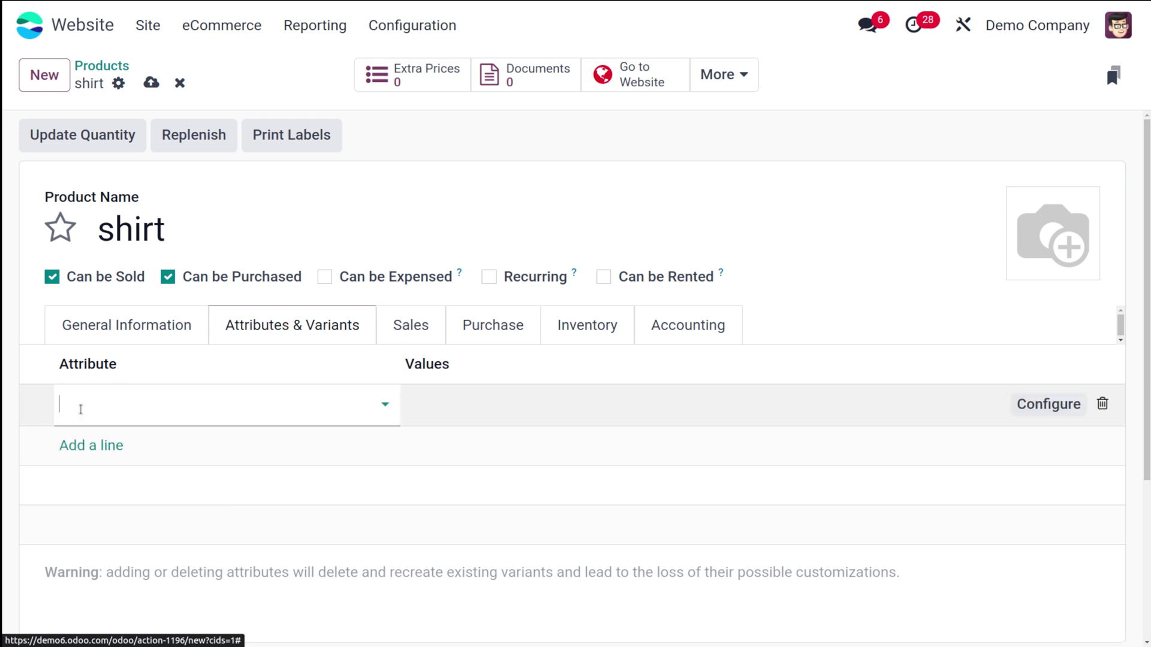
pyautogui.click(145, 397)
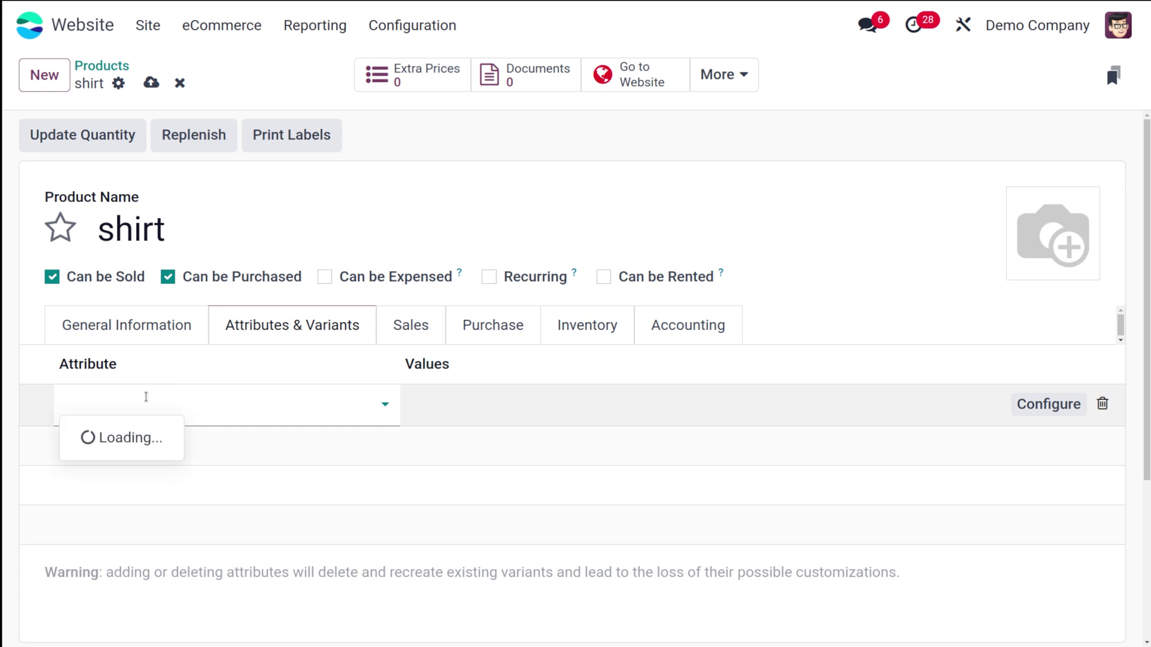
pyautogui.click(132, 237)
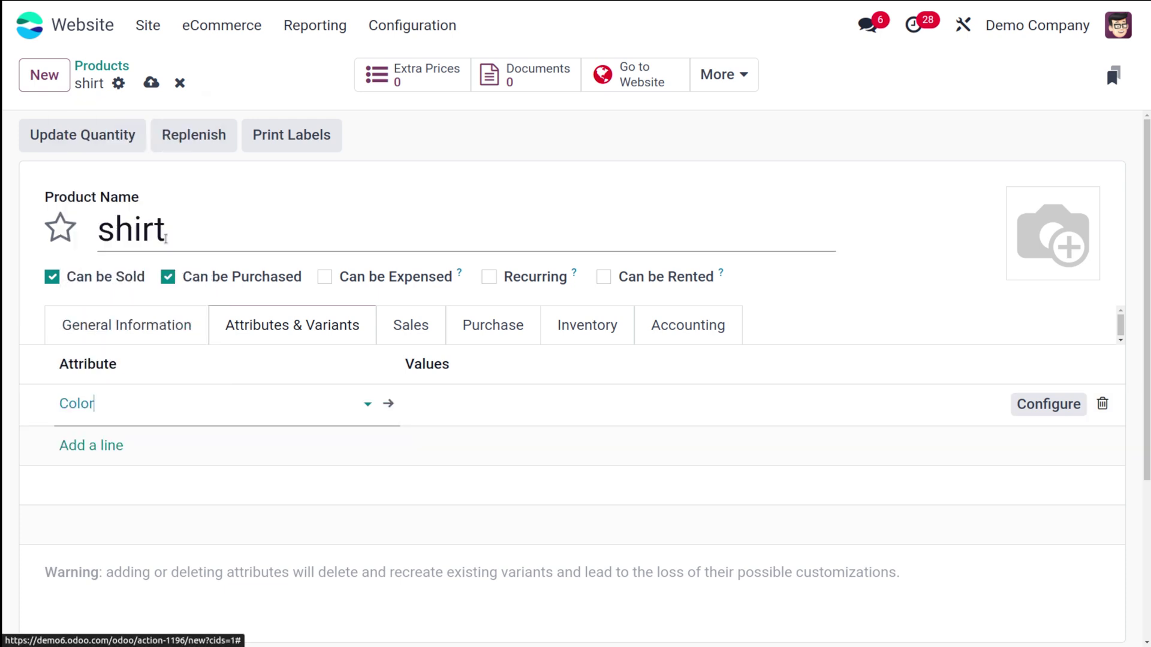
# Give the Color attribute the values Black, Blue and White
pyautogui.click(494, 405)
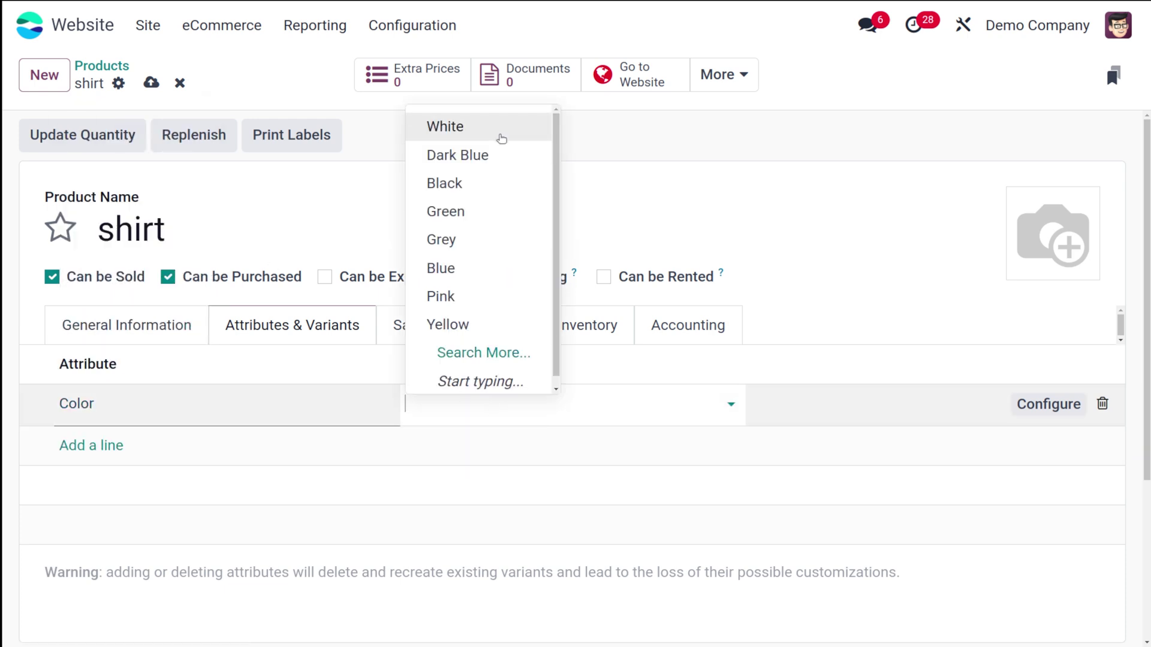
pyautogui.click(463, 183)
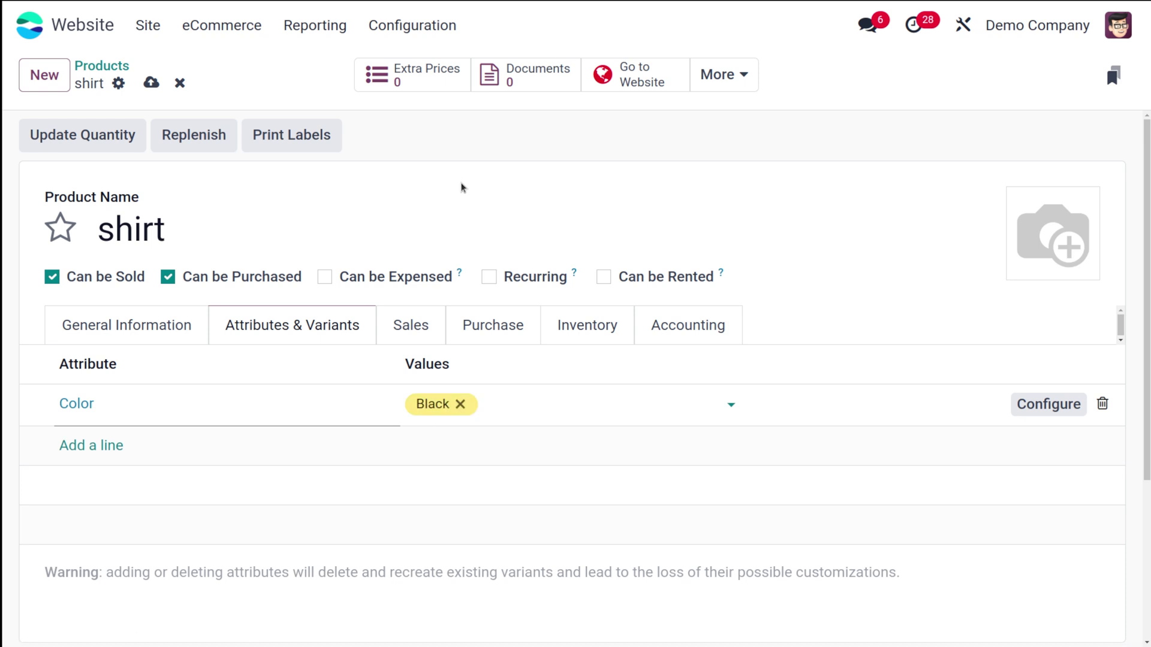
pyautogui.click(529, 403)
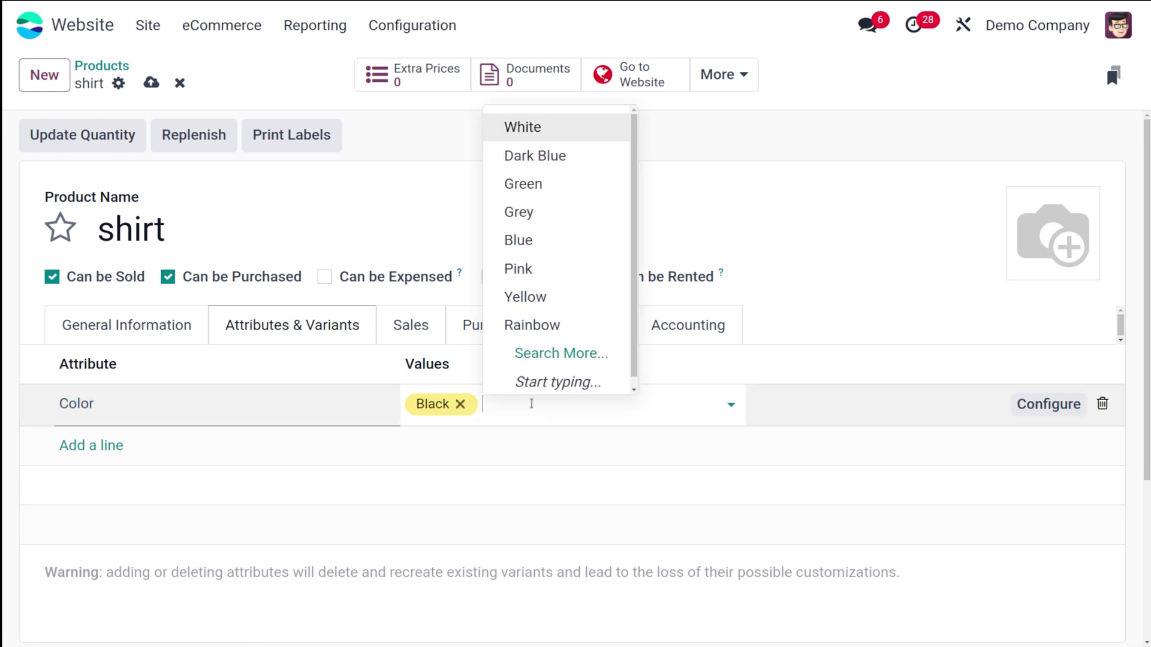
pyautogui.click(546, 245)
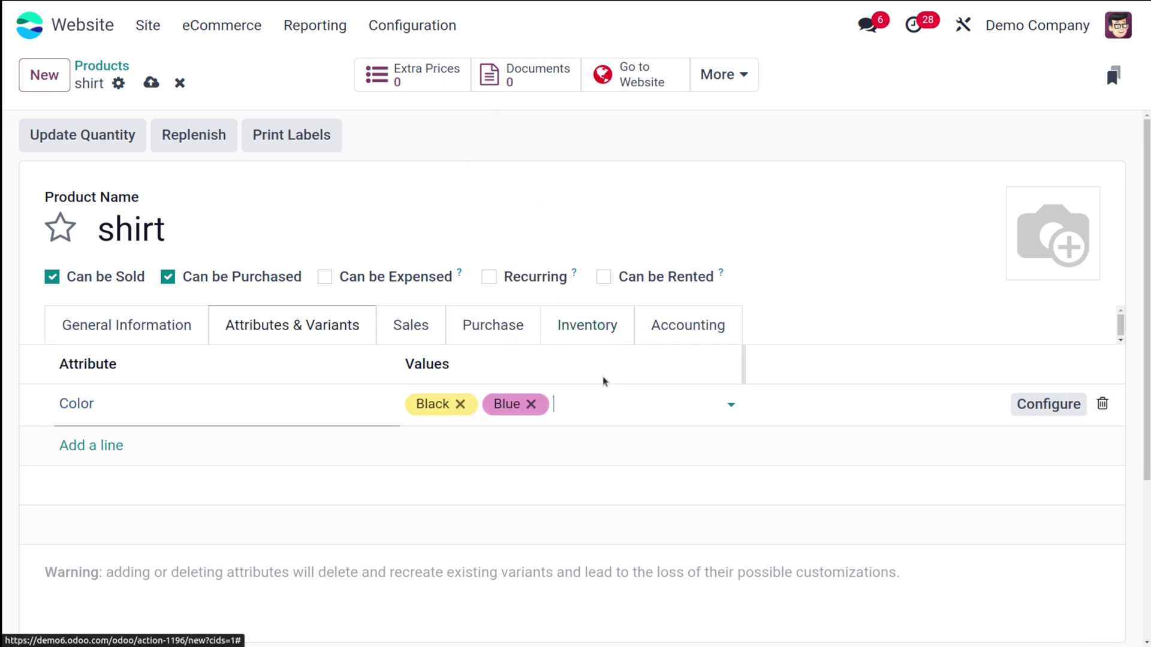
pyautogui.click(613, 397)
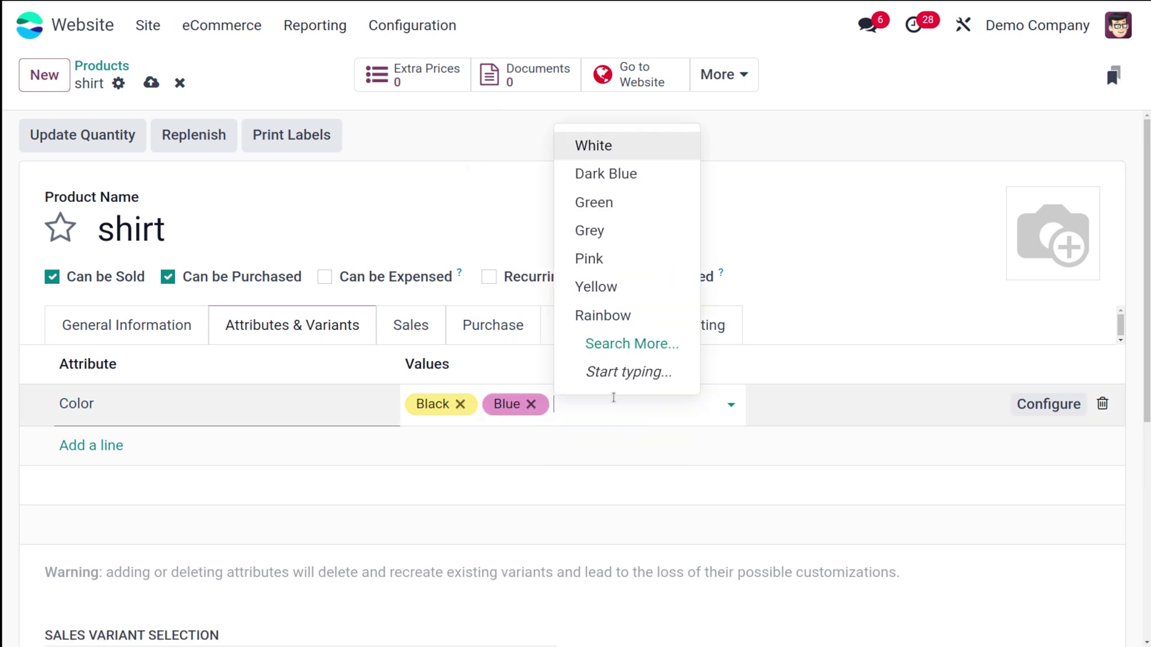
pyautogui.click(590, 153)
pyautogui.click(465, 217)
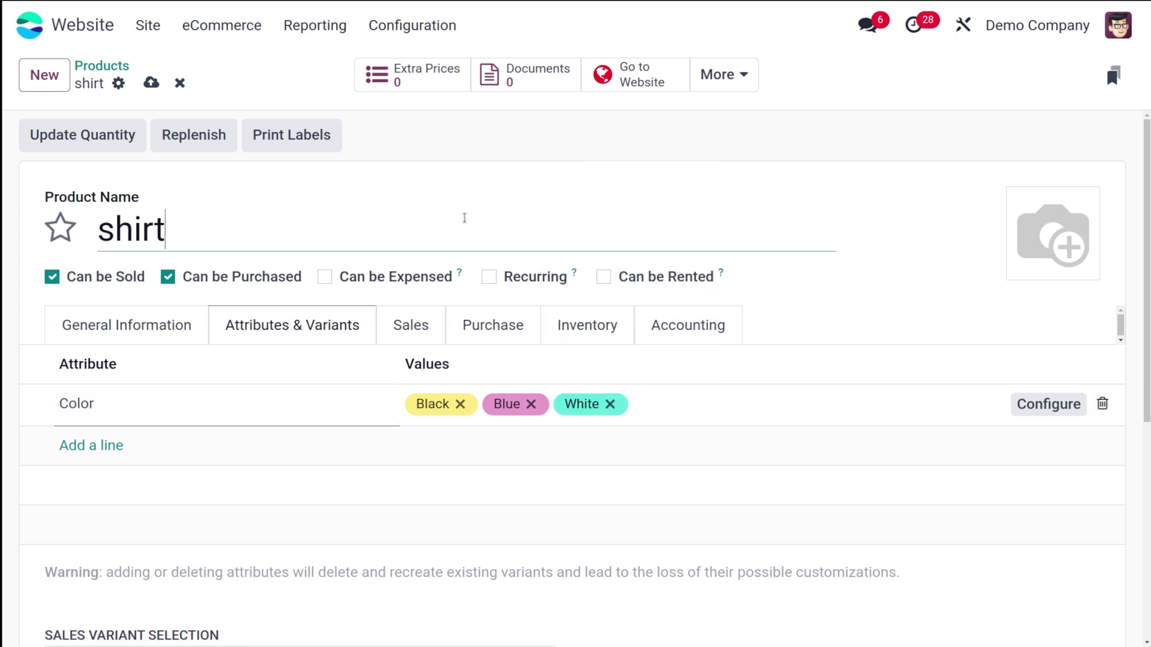
pyautogui.moveTo(1063, 216)
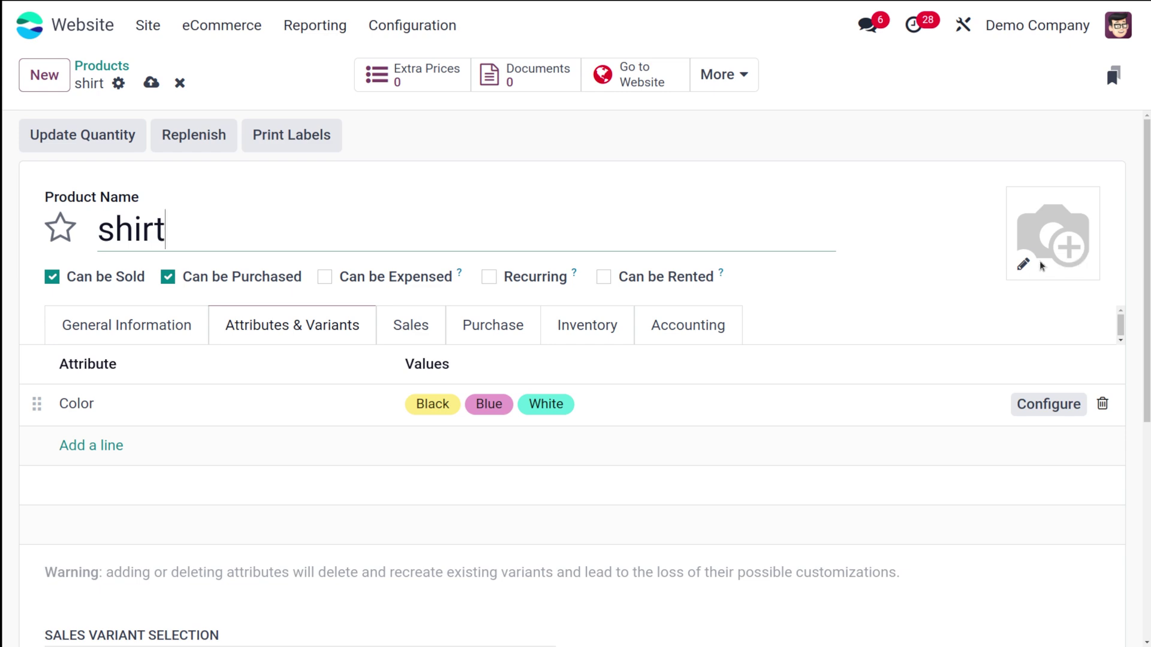
# Upload tshrt.webp as the shirt's product image
pyautogui.click(1023, 264)
pyautogui.click(395, 221)
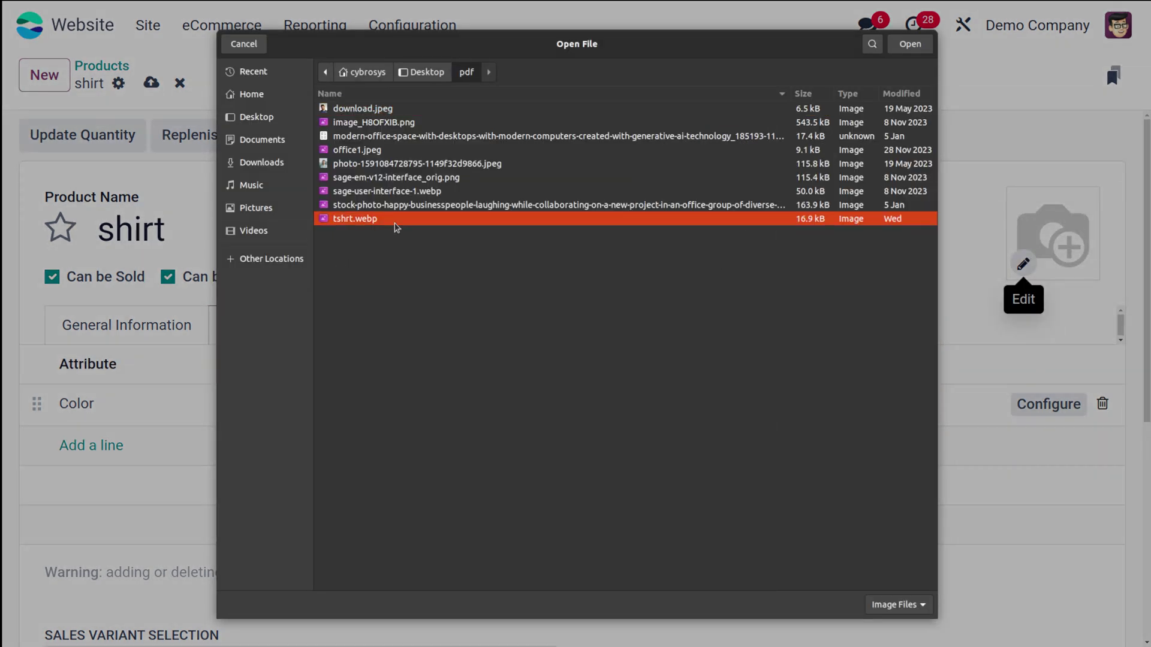
pyautogui.click(909, 44)
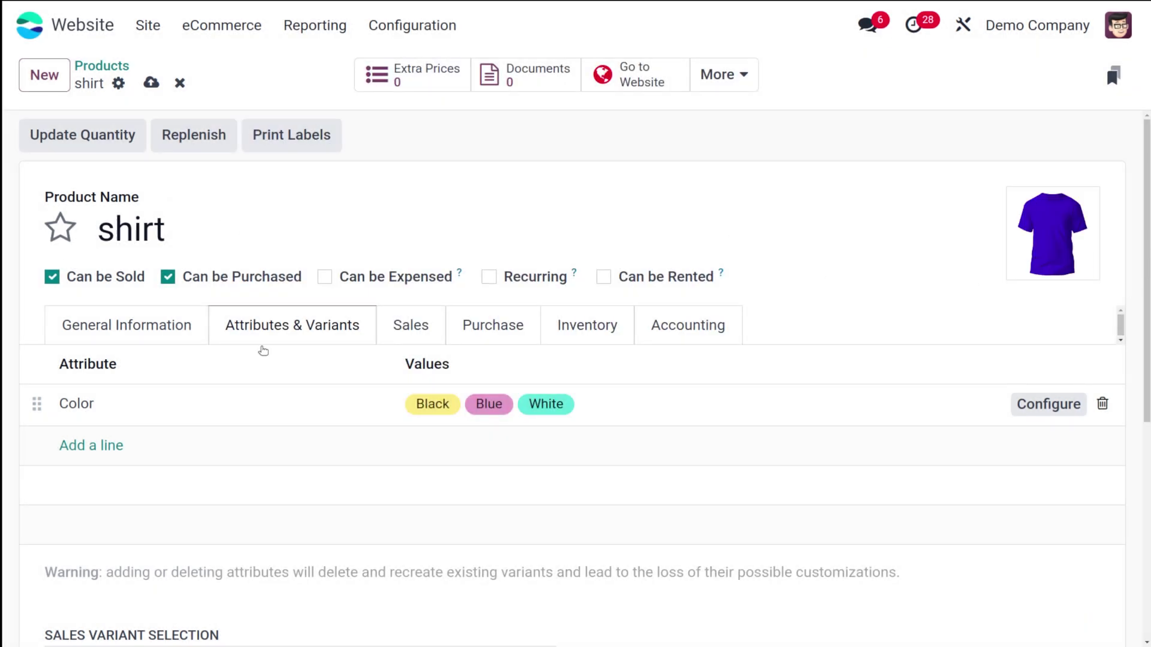
pyautogui.click(421, 330)
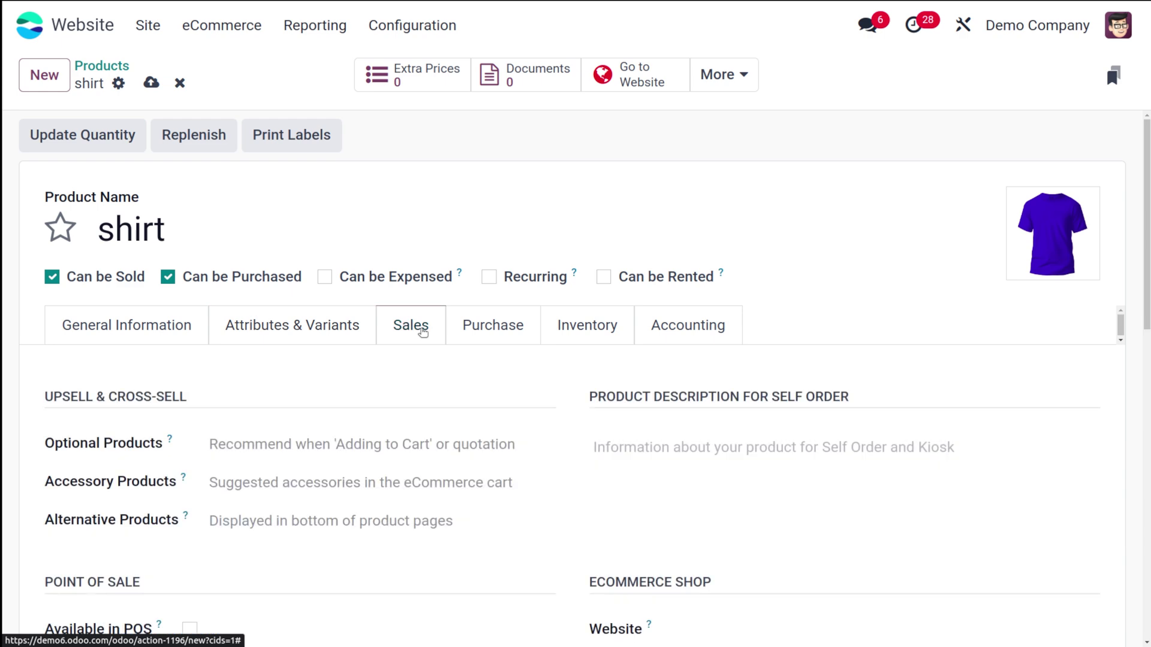
# Set Whiteboard Pen as accessory, Bacon Burger as optional and Bolt as alternative product
pyautogui.scroll(-3, 265, 255)
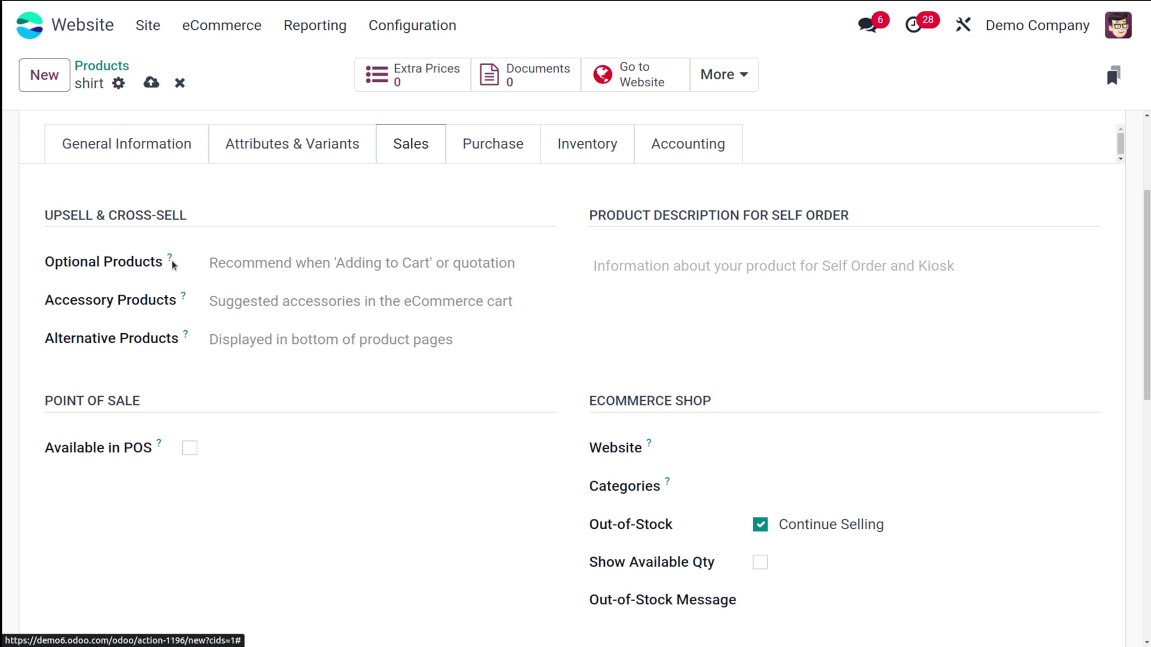
pyautogui.moveTo(171, 261)
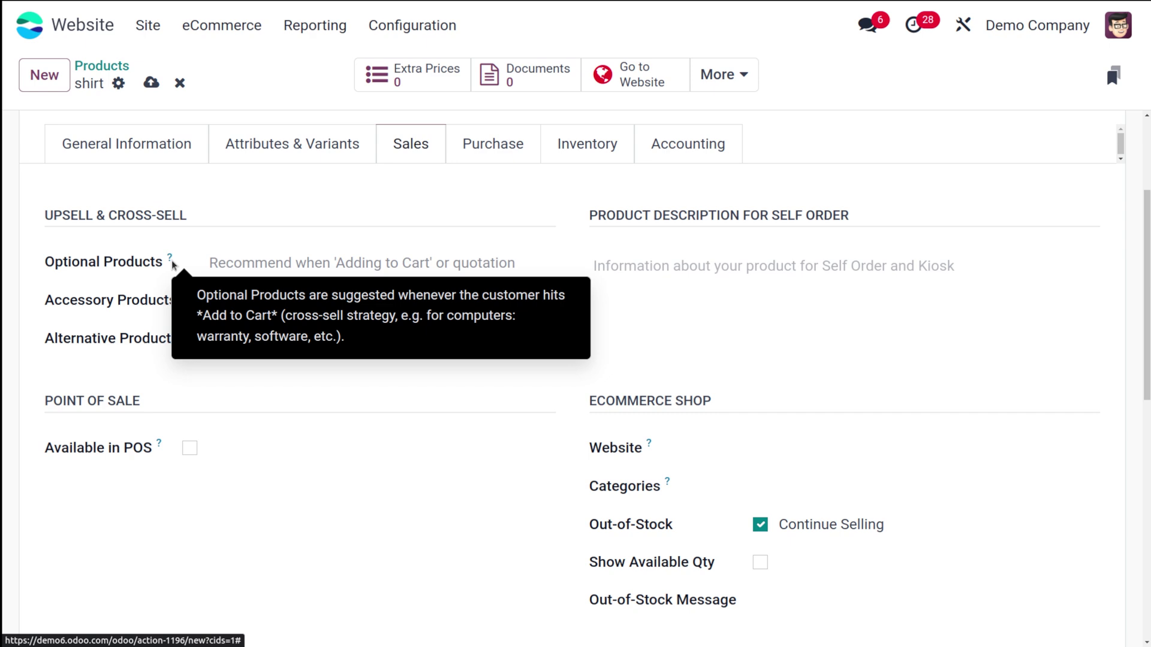
pyautogui.moveTo(183, 302)
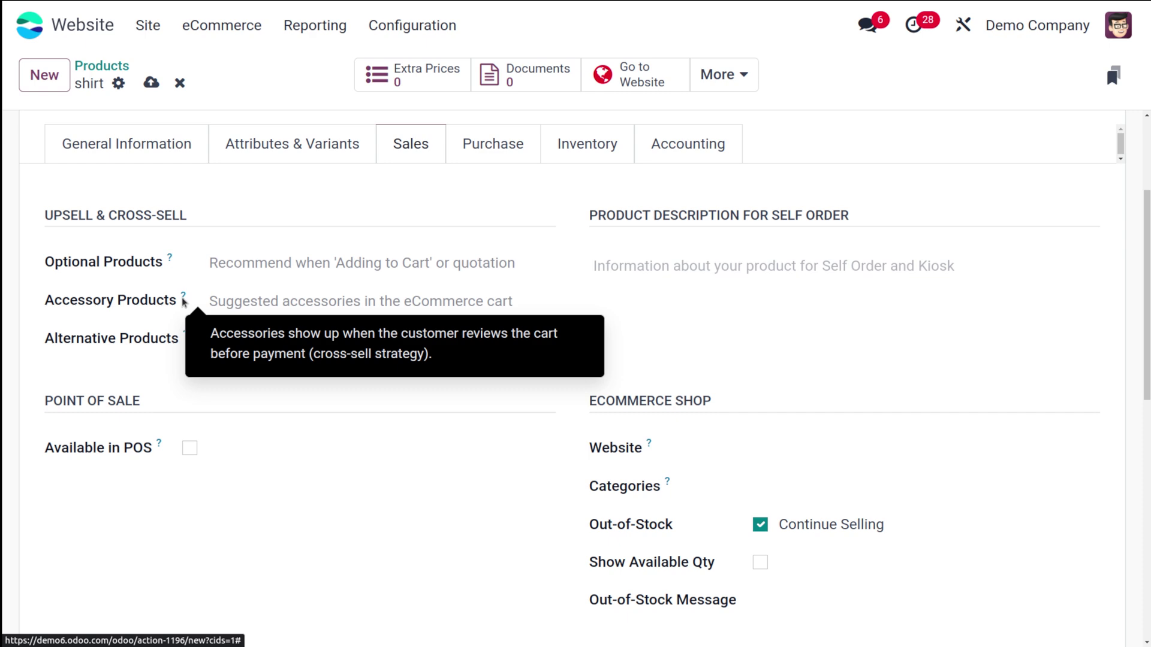
pyautogui.click(280, 307)
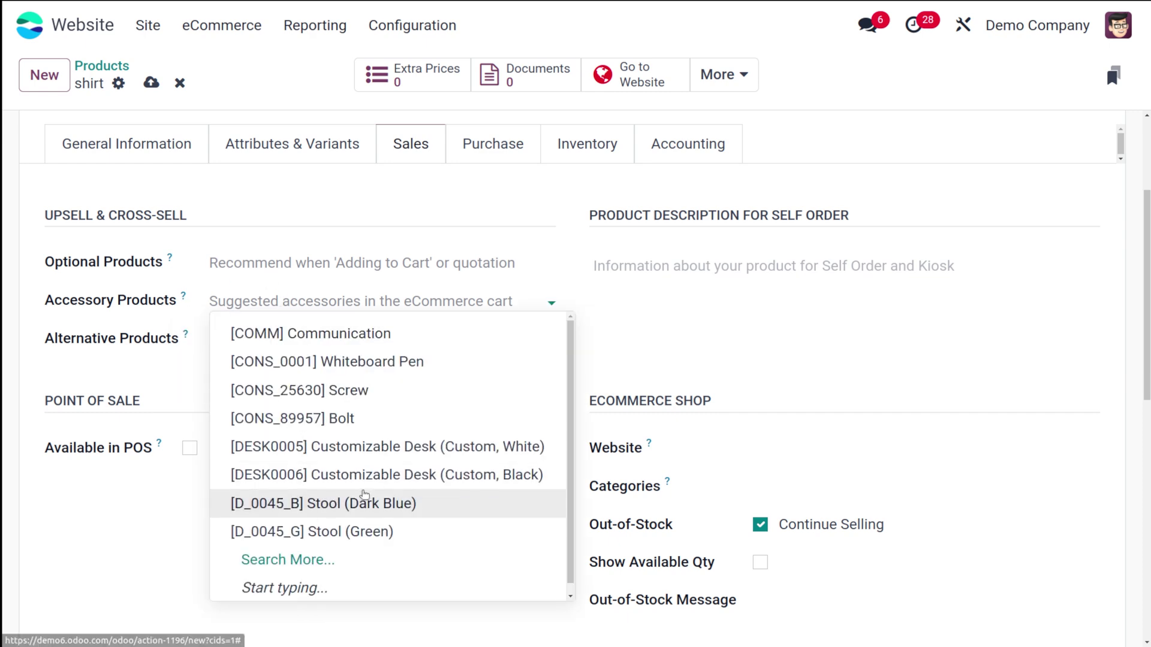
pyautogui.click(375, 363)
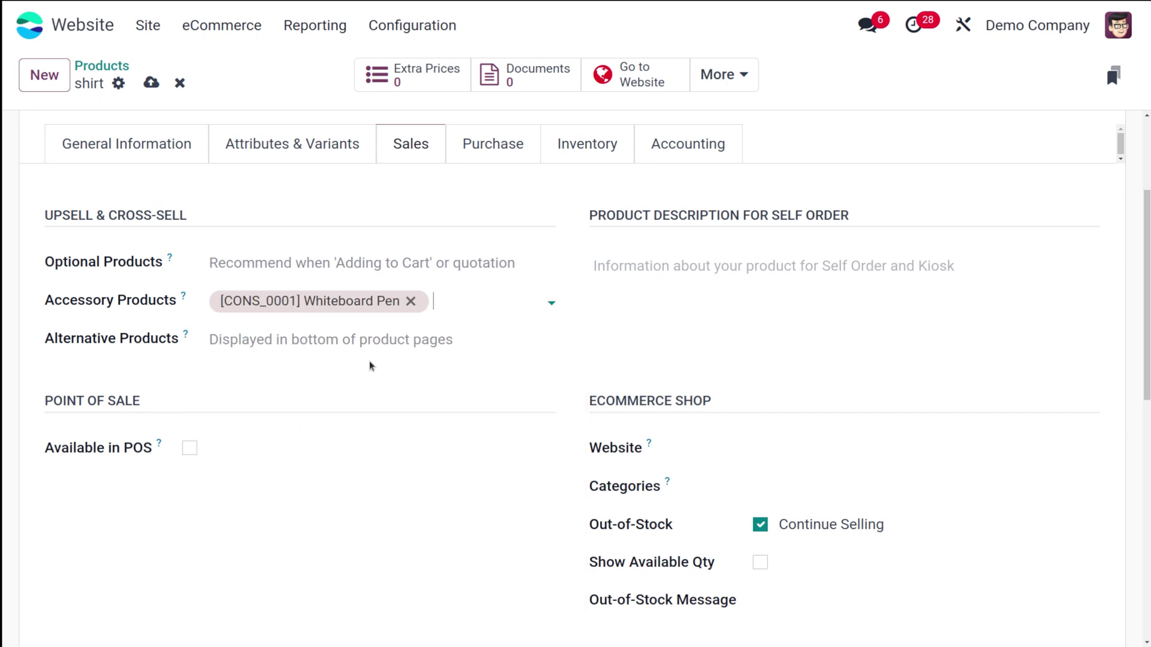
pyautogui.click(370, 263)
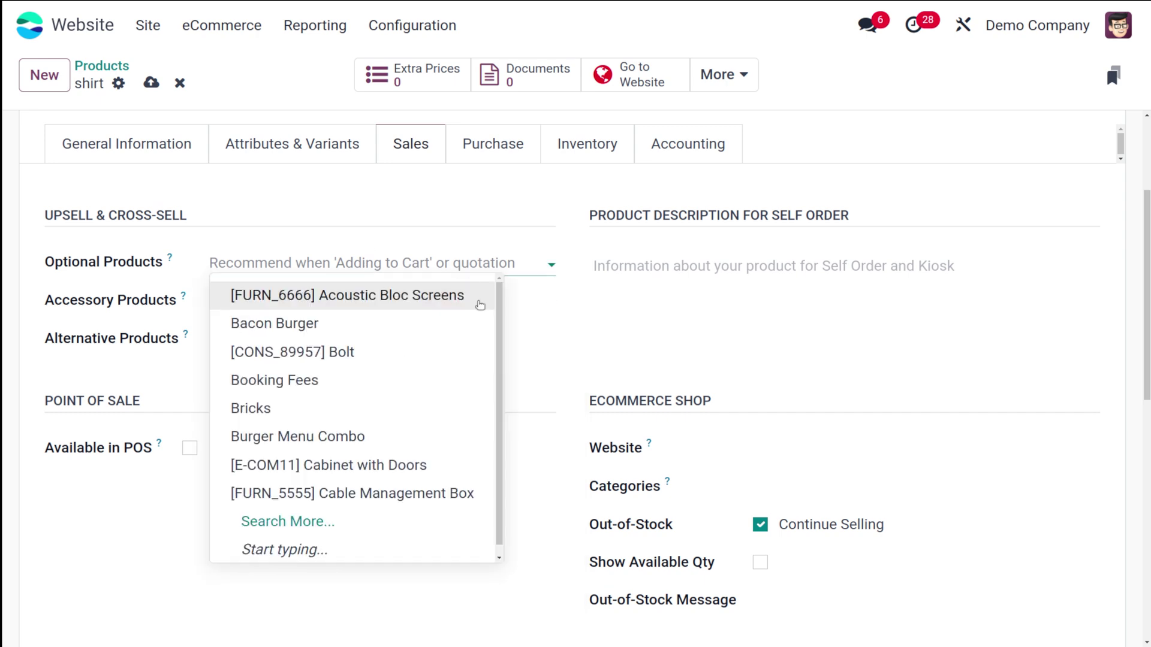
pyautogui.click(308, 324)
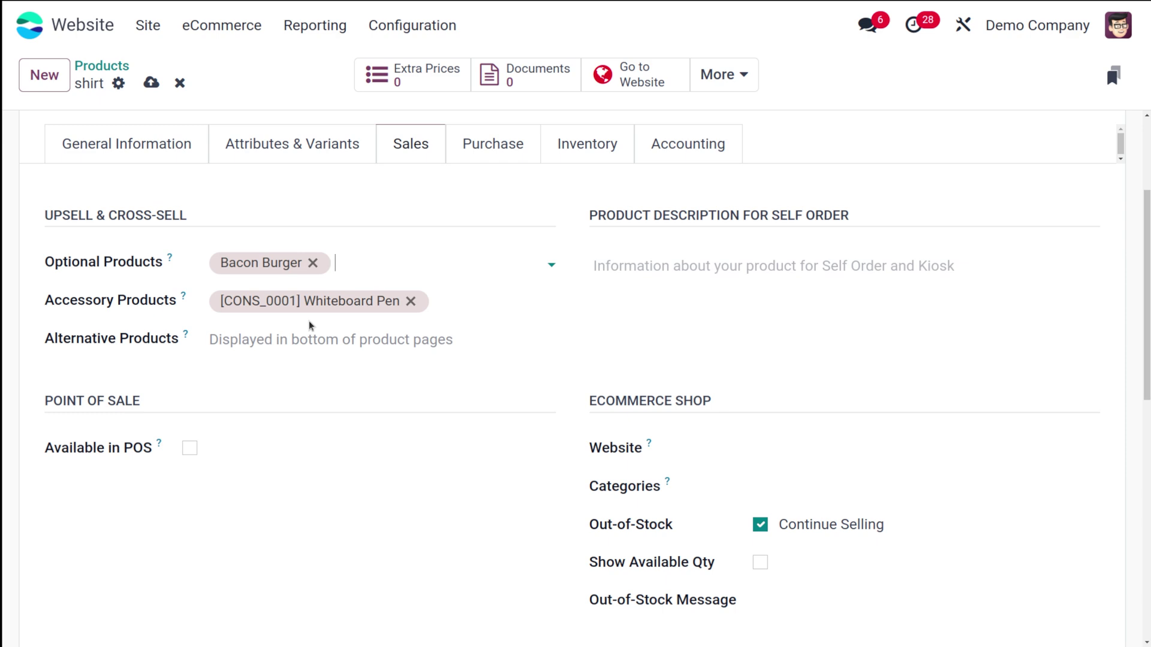
pyautogui.click(216, 340)
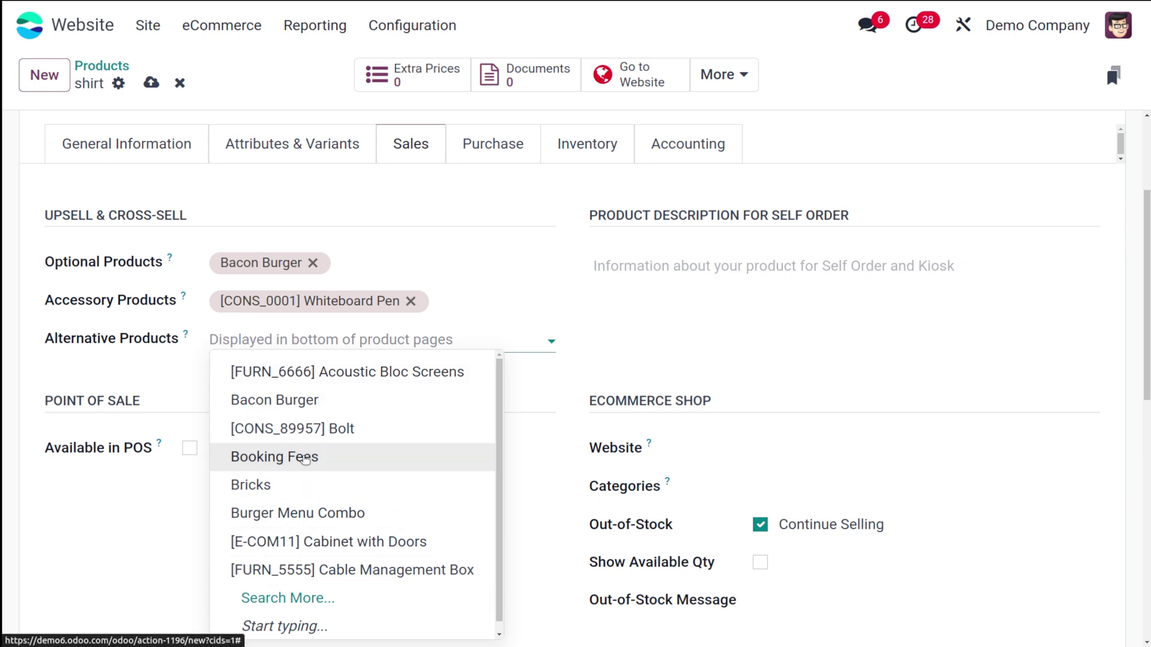
pyautogui.click(347, 426)
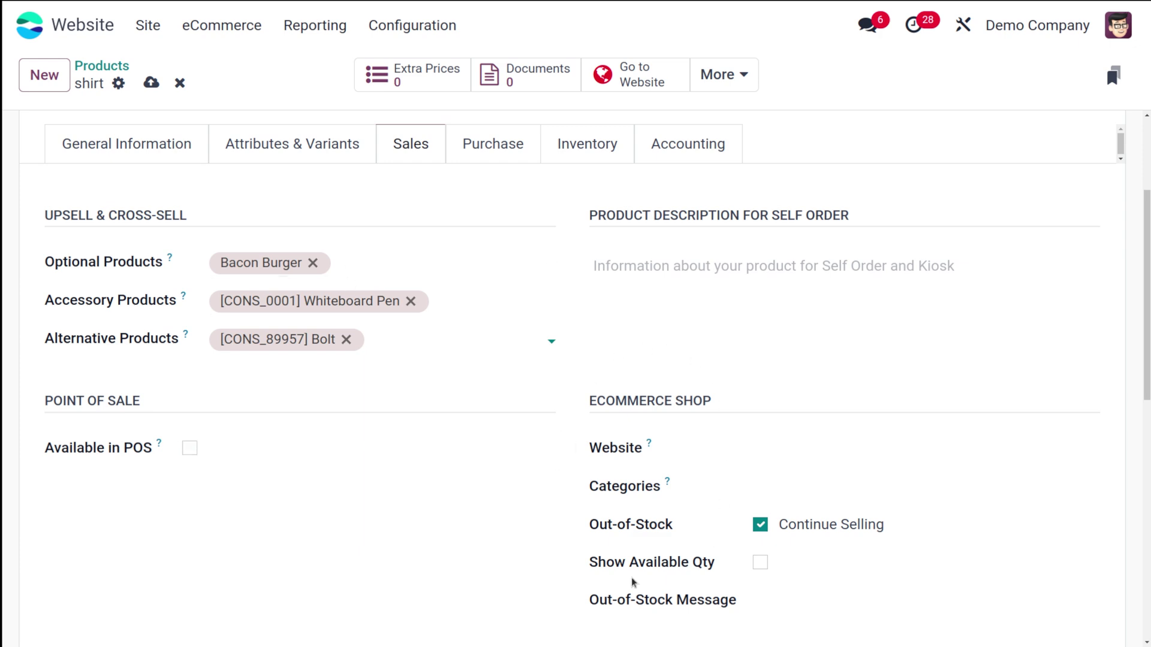
pyautogui.scroll(-5, 705, 569)
pyautogui.scroll(3, 705, 569)
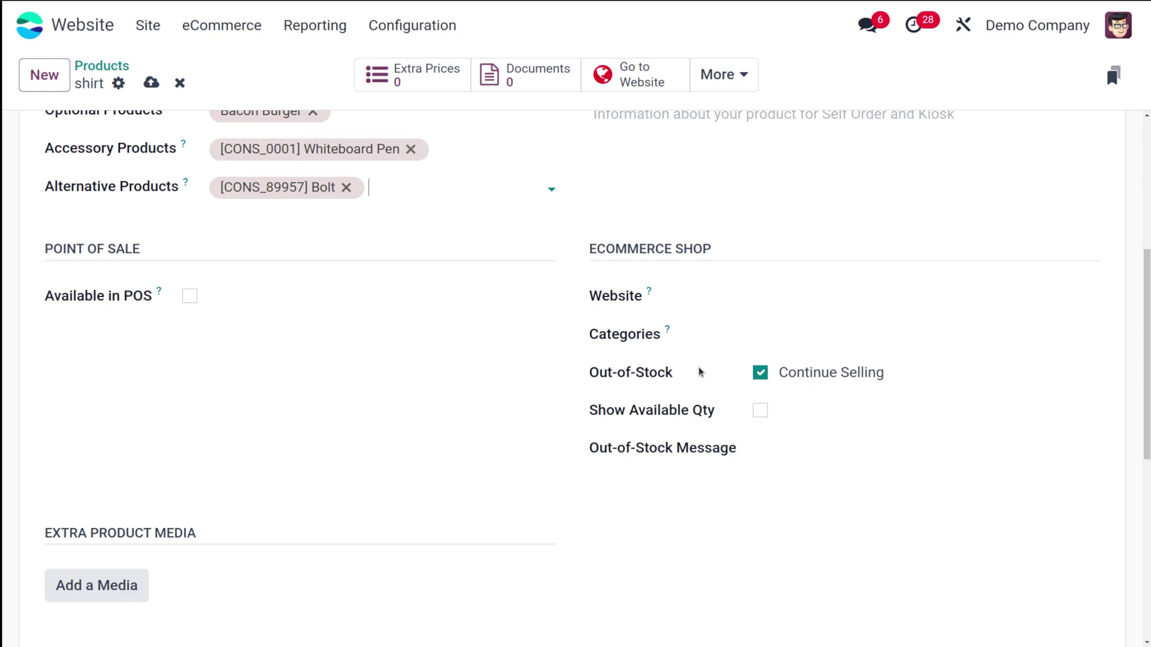
pyautogui.scroll(5, 478, 301)
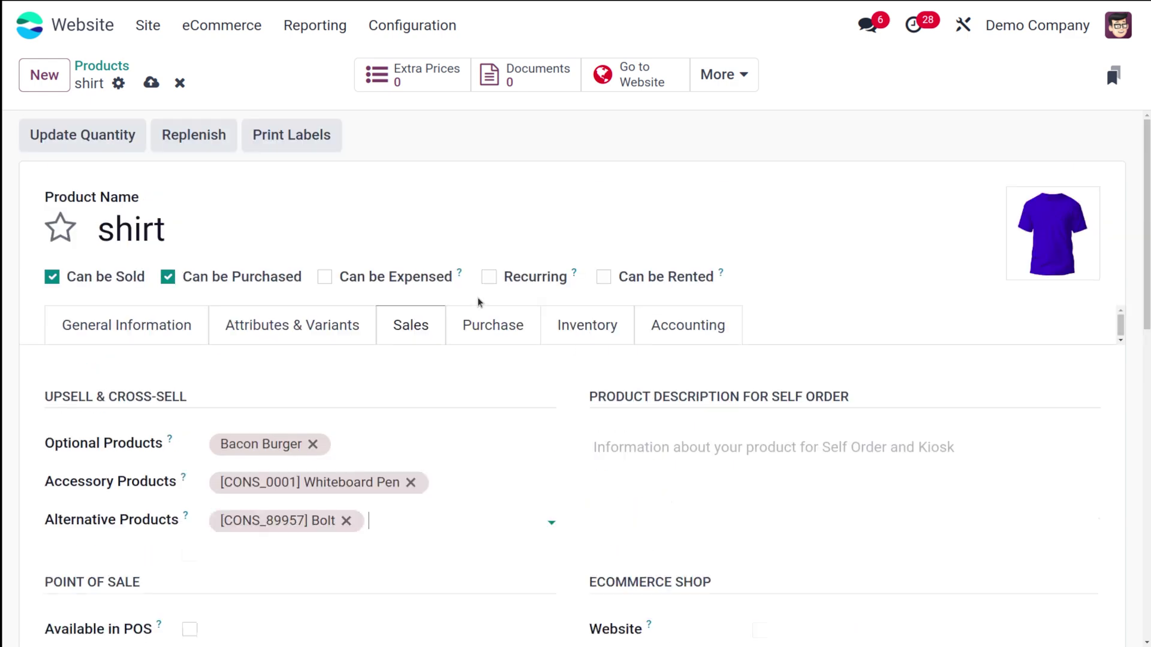
# Review the Purchase, Inventory and Accounting tabs, then save the shirt product
pyautogui.click(505, 320)
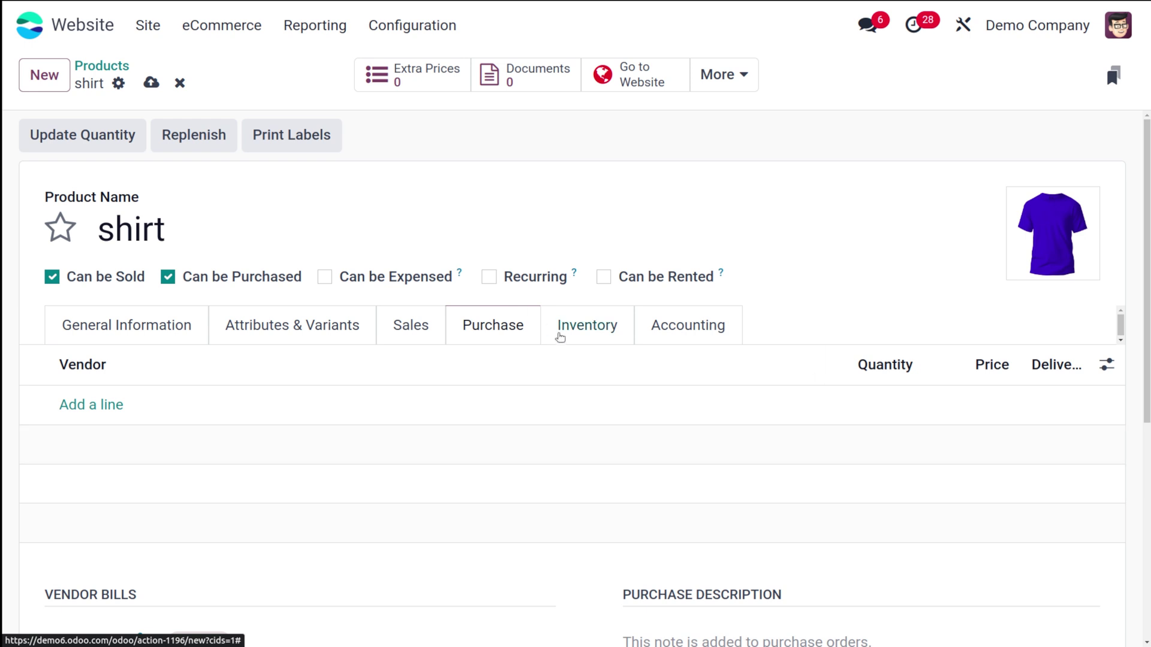
pyautogui.click(607, 338)
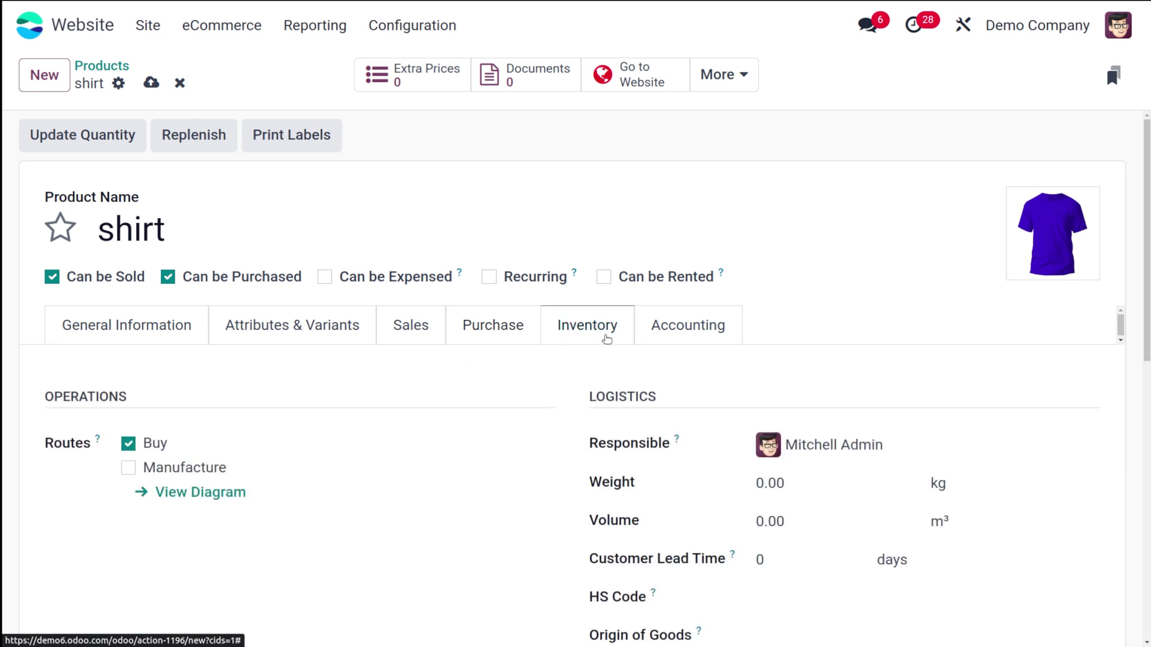
pyautogui.scroll(-2, 480, 488)
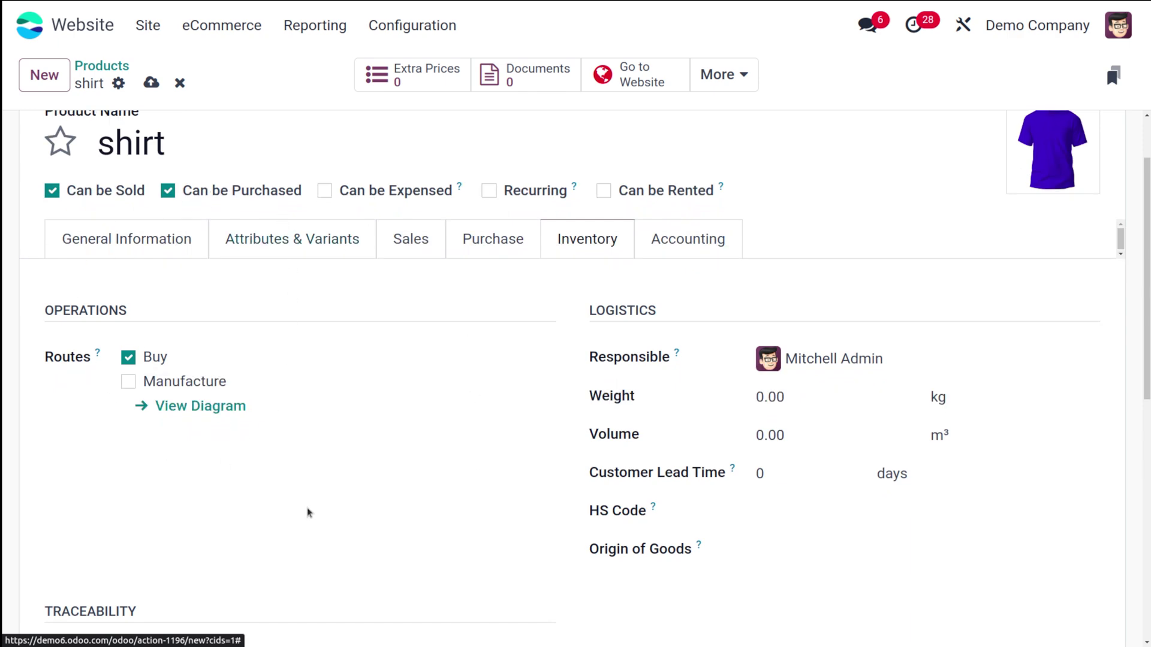
pyautogui.scroll(-7, 475, 579)
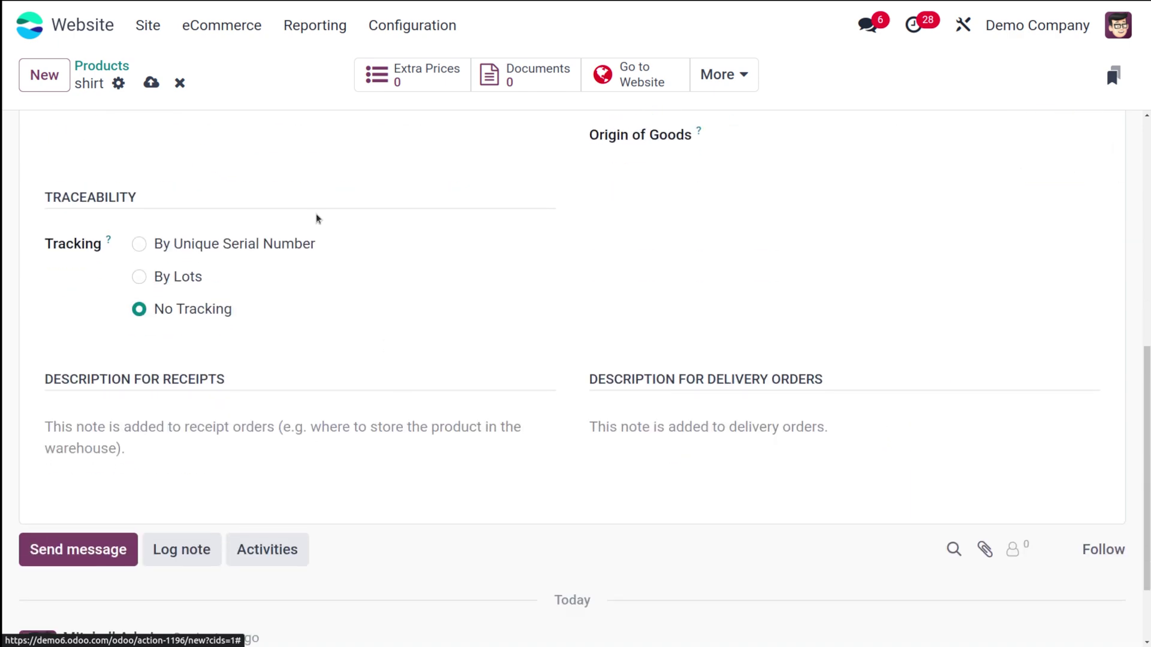
pyautogui.scroll(7, 257, 321)
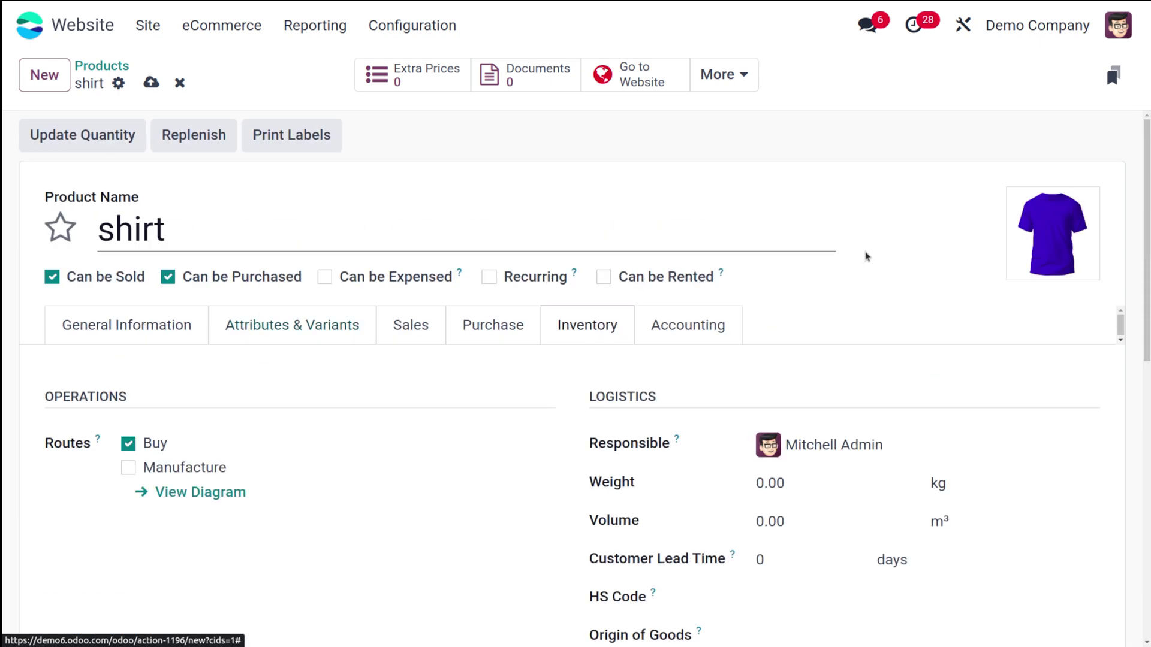
pyautogui.click(692, 322)
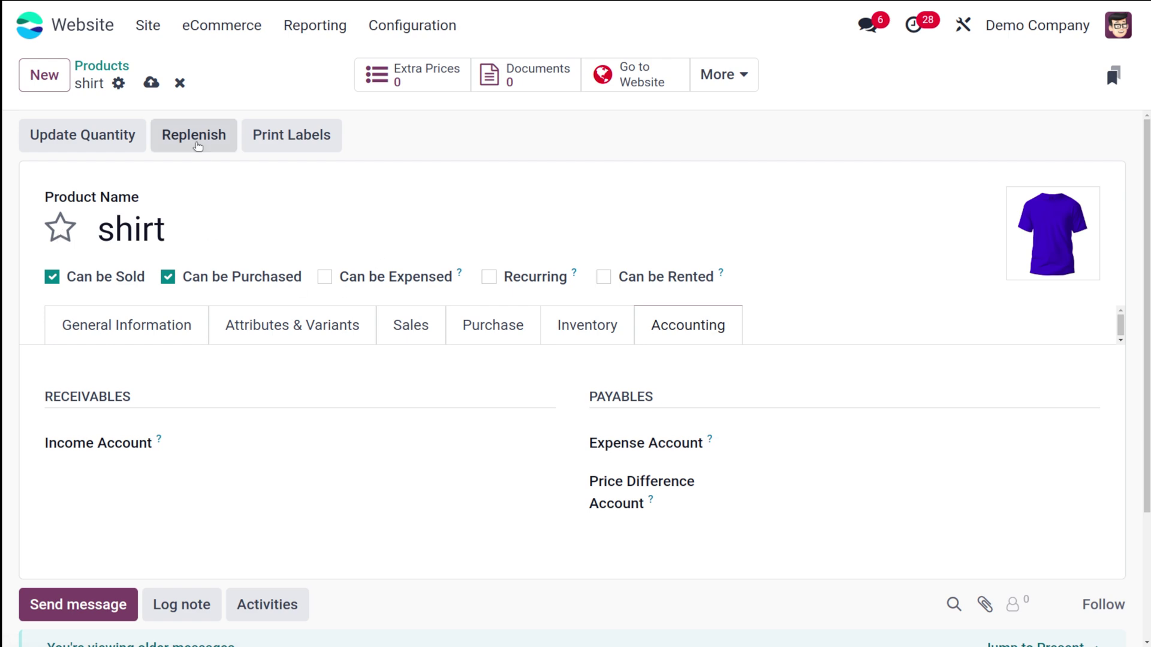
pyautogui.click(151, 82)
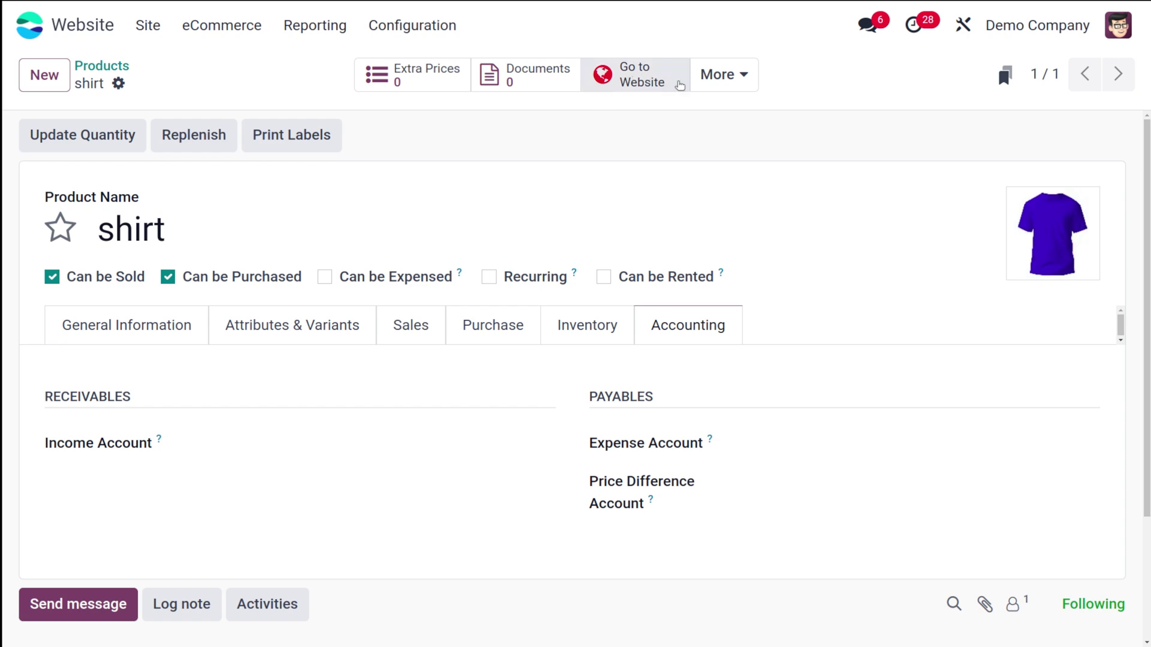
# Open the shirt's website page and select the Blue colour variant after previewing others
pyautogui.click(640, 85)
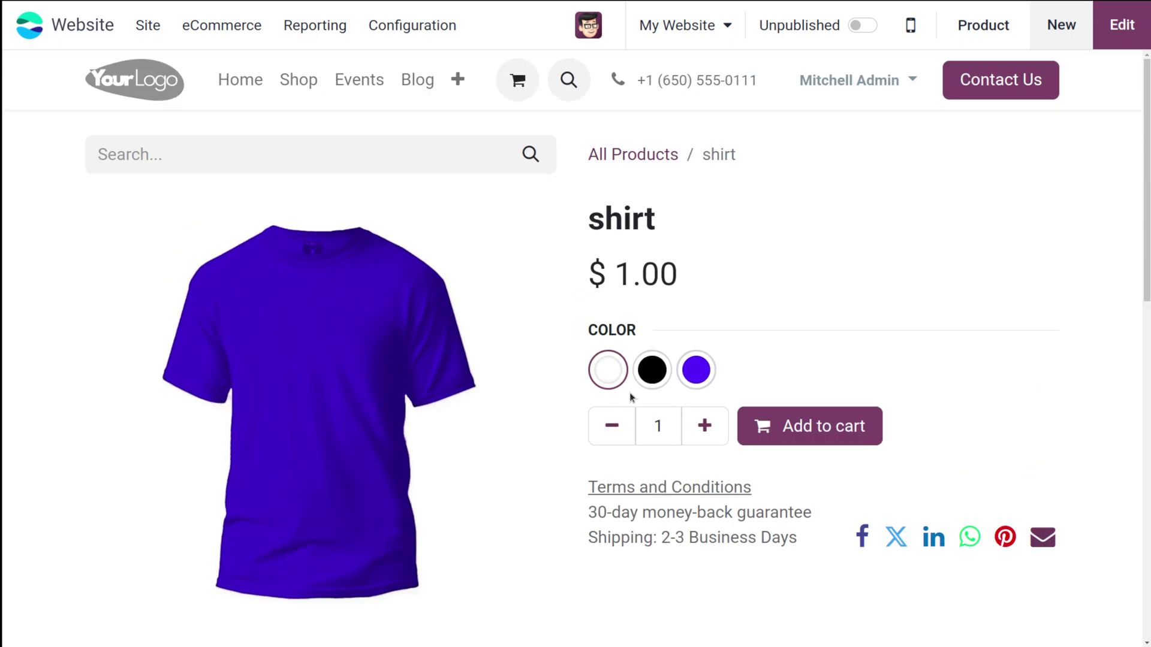
pyautogui.click(708, 369)
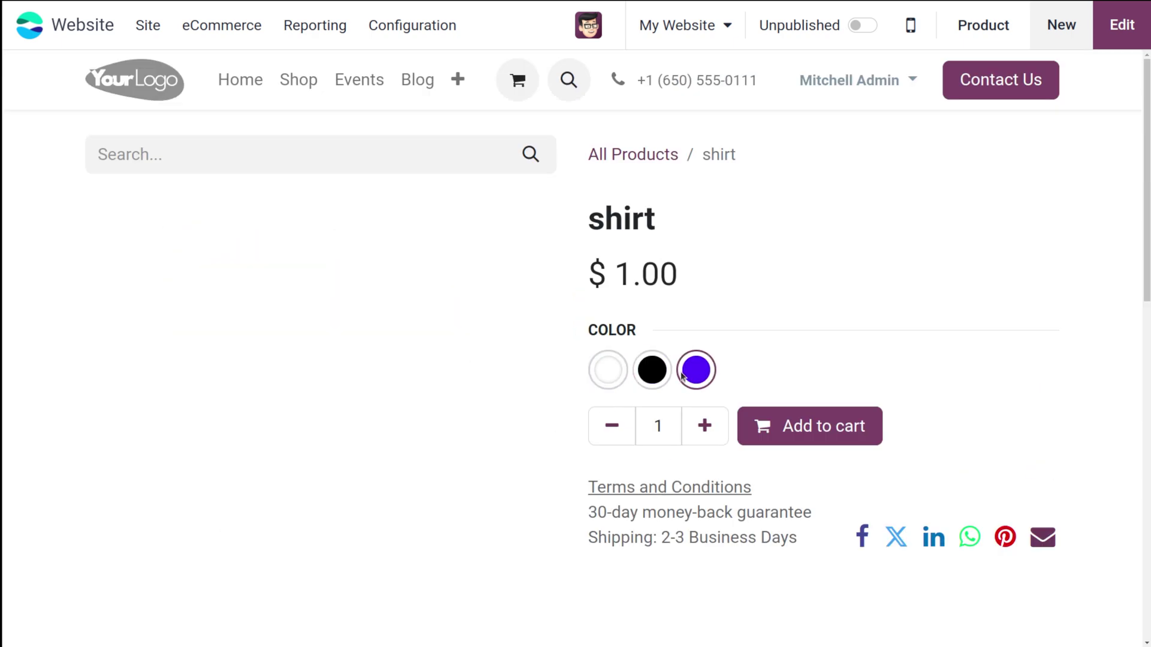
pyautogui.click(654, 374)
pyautogui.click(608, 370)
pyautogui.click(696, 383)
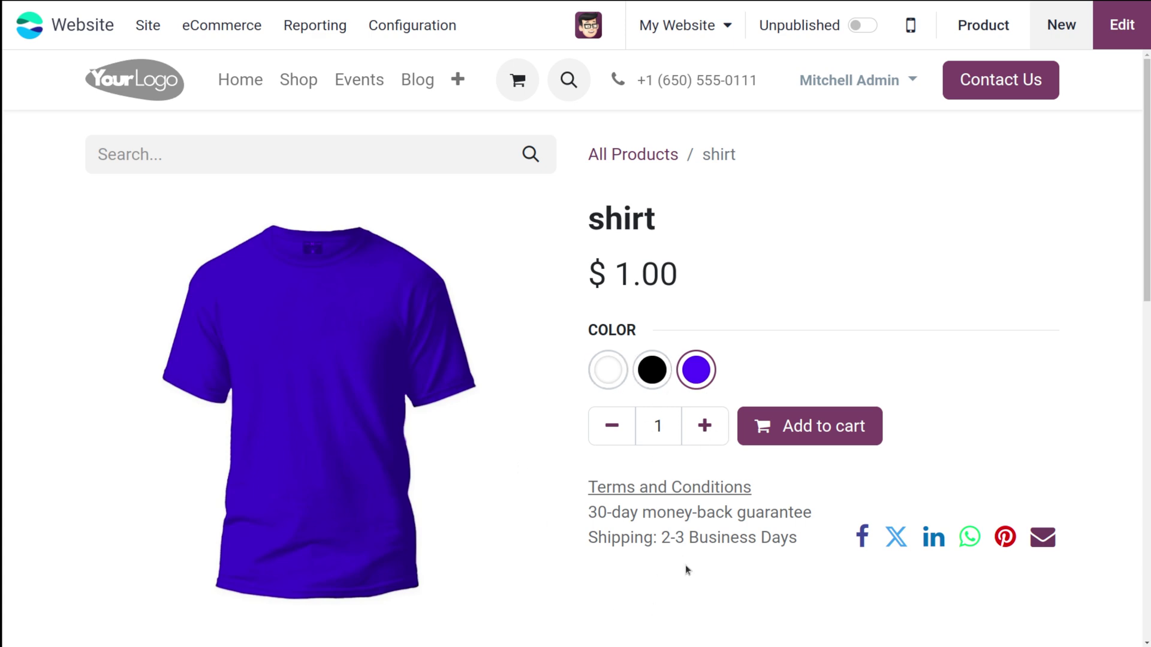
# Add the blue shirt to the cart
pyautogui.scroll(-3, 686, 568)
pyautogui.scroll(3, 686, 568)
pyautogui.scroll(-9, 686, 568)
pyautogui.scroll(4, 686, 567)
pyautogui.scroll(-4, 686, 568)
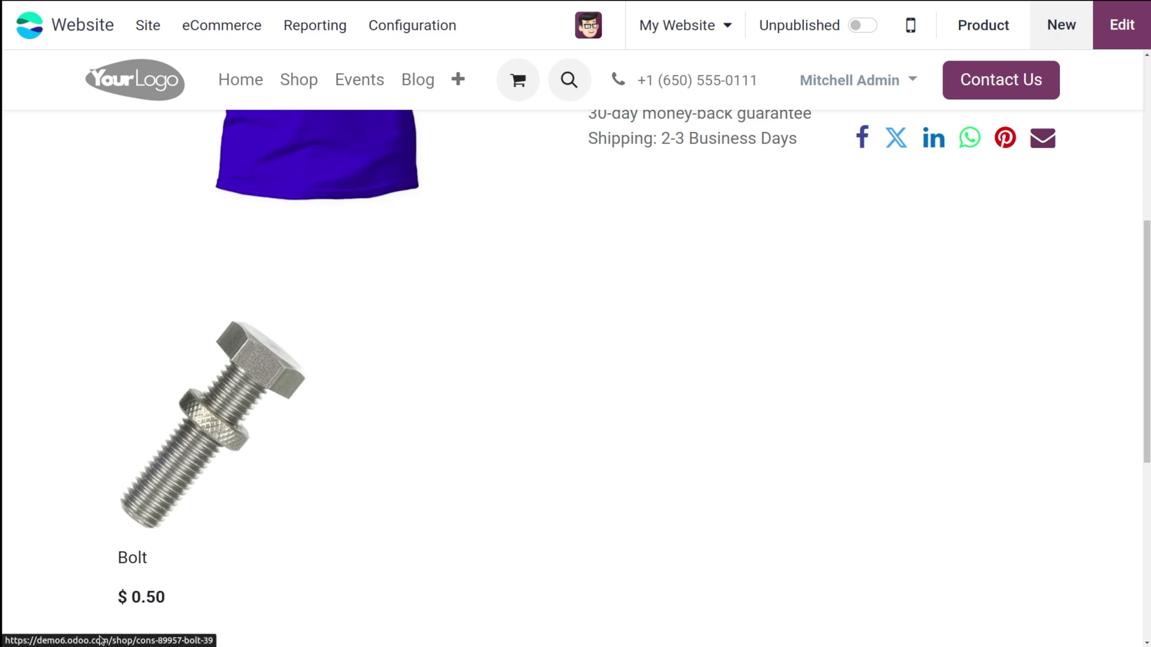
pyautogui.scroll(5, 556, 419)
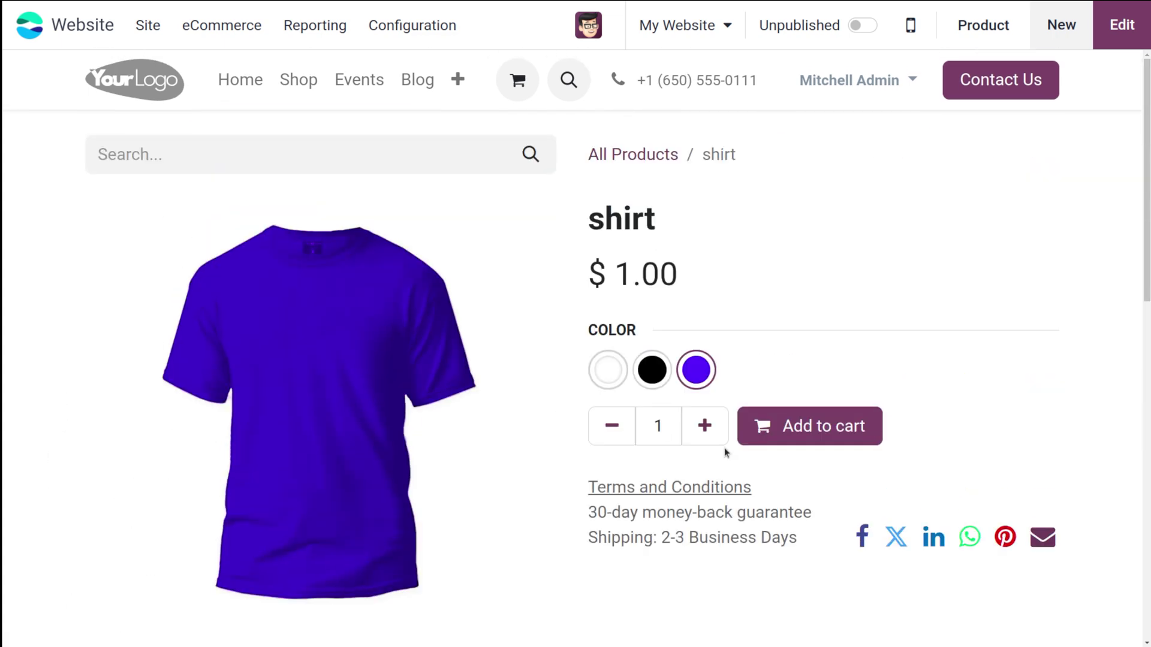
pyautogui.click(812, 424)
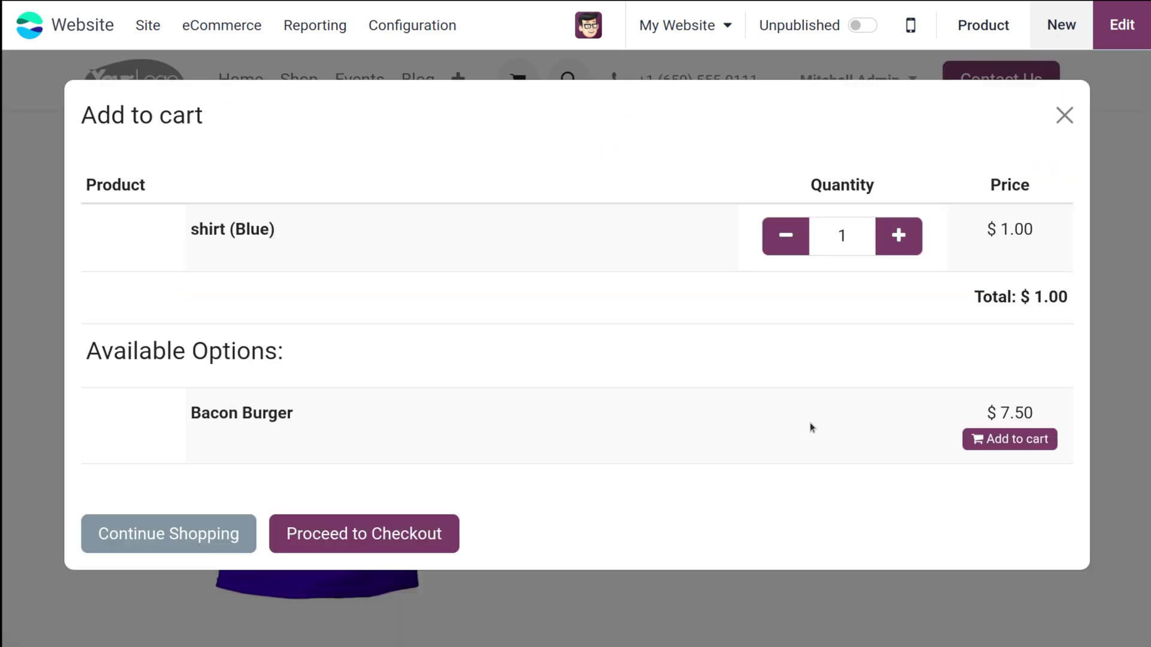
# Proceed to checkout with the blue shirt from the Add to cart dialog
pyautogui.scroll(-2, 528, 345)
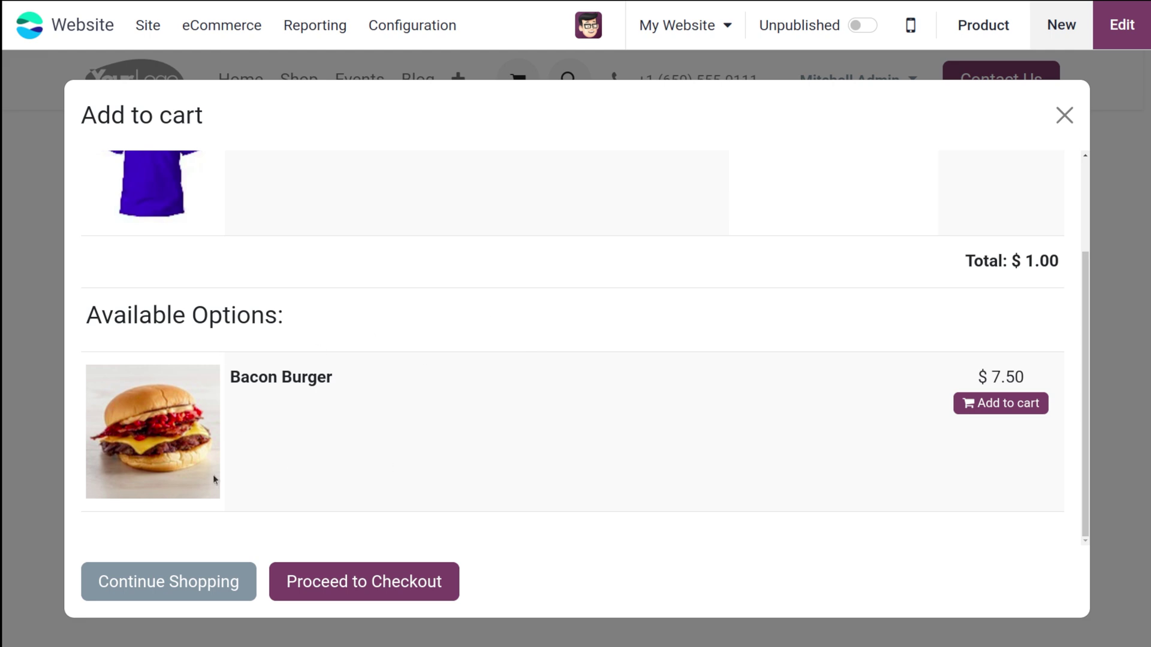
pyautogui.scroll(2, 276, 330)
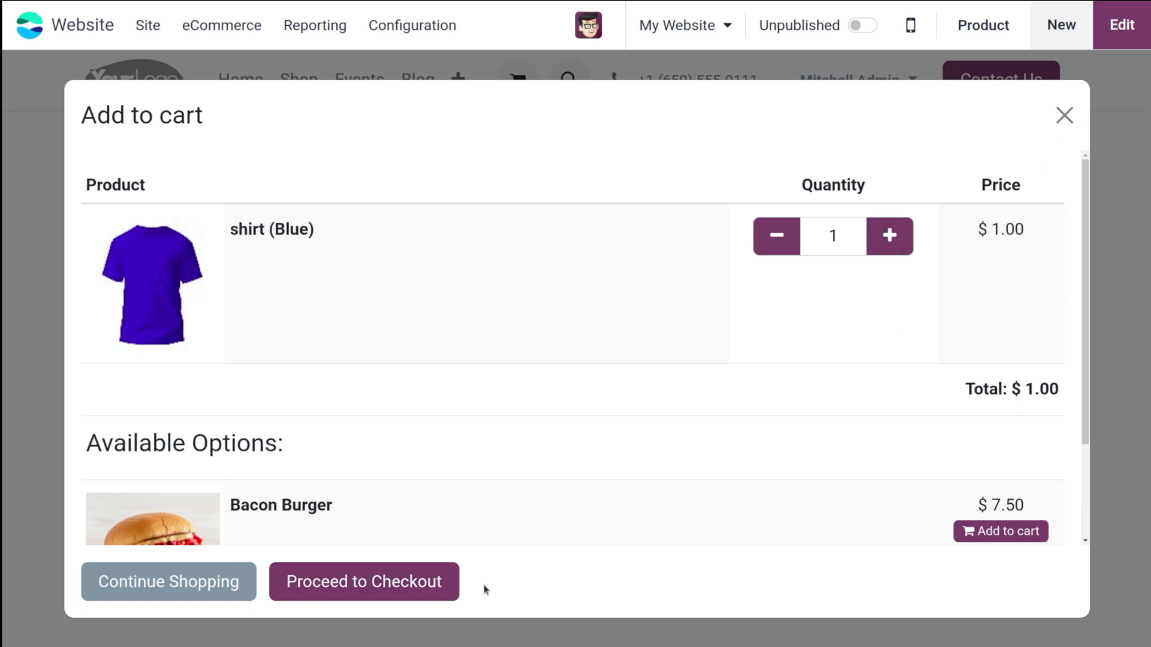
pyautogui.click(403, 578)
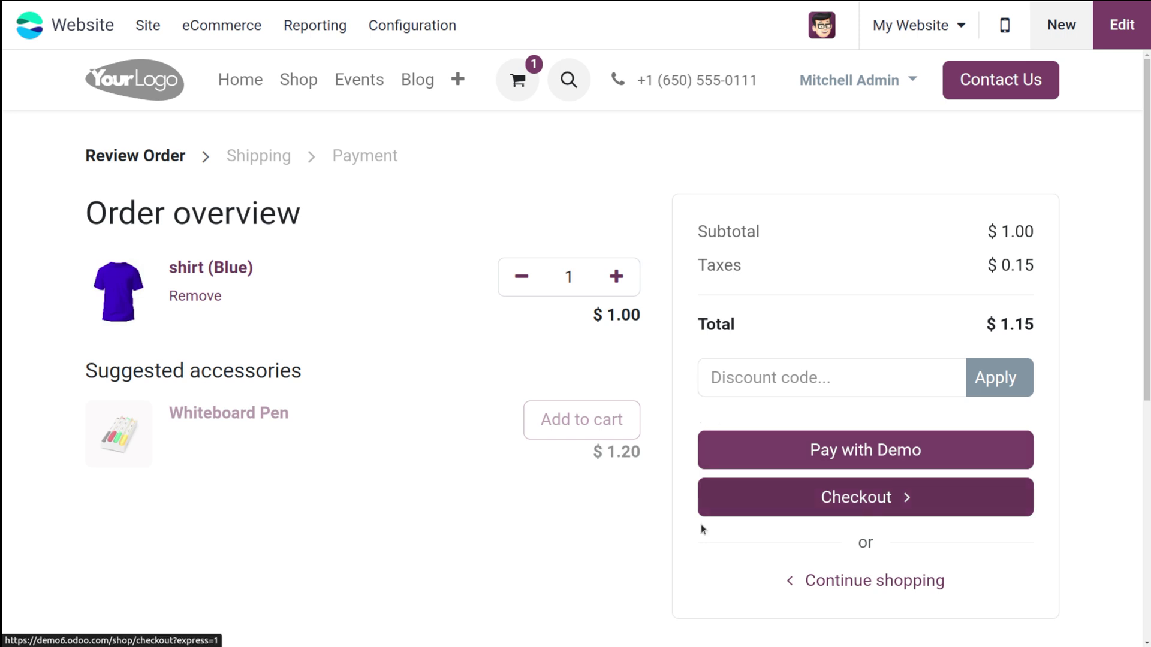
# Check out and pay the $1.15 order with the Demo method using a test card number
pyautogui.click(831, 510)
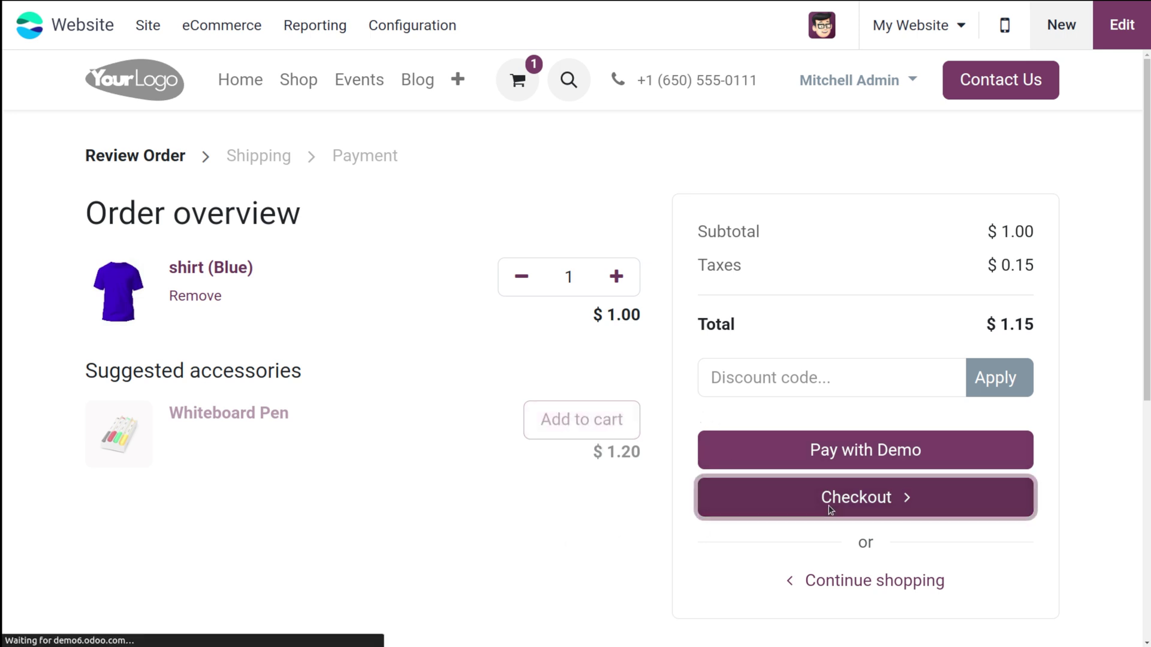
pyautogui.scroll(-2, 539, 492)
pyautogui.click(160, 458)
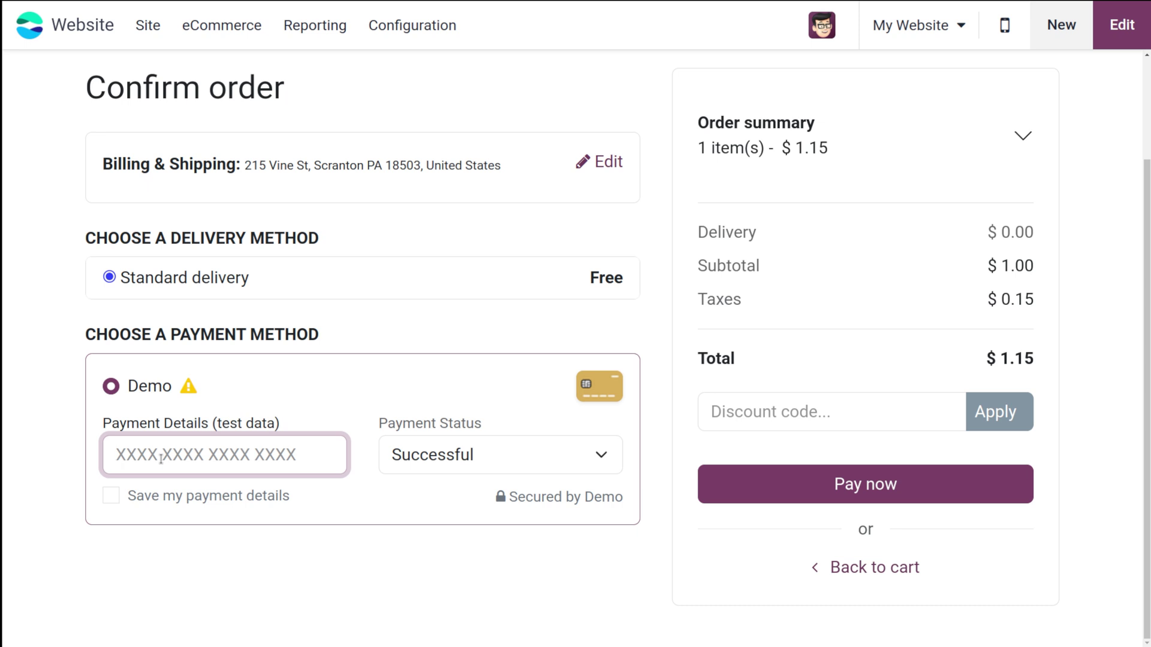
pyautogui.write('123425620')
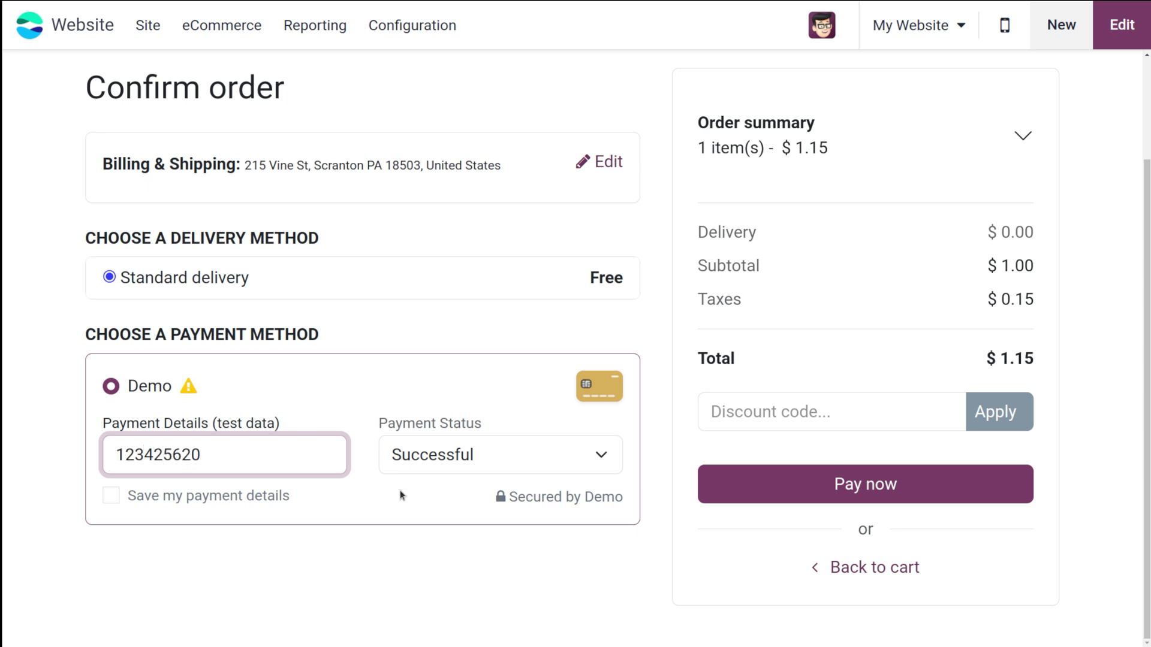
pyautogui.click(802, 483)
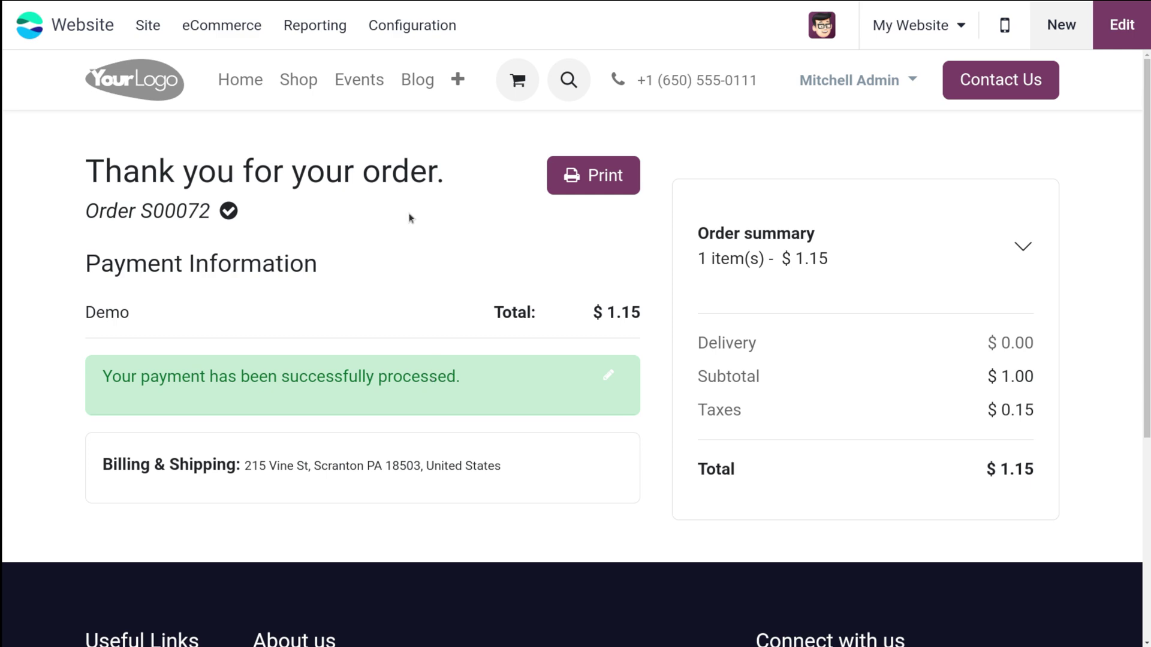
# Review the order S00072 confirmation and open the user account menu
pyautogui.scroll(-3, 412, 216)
pyautogui.scroll(3, 412, 216)
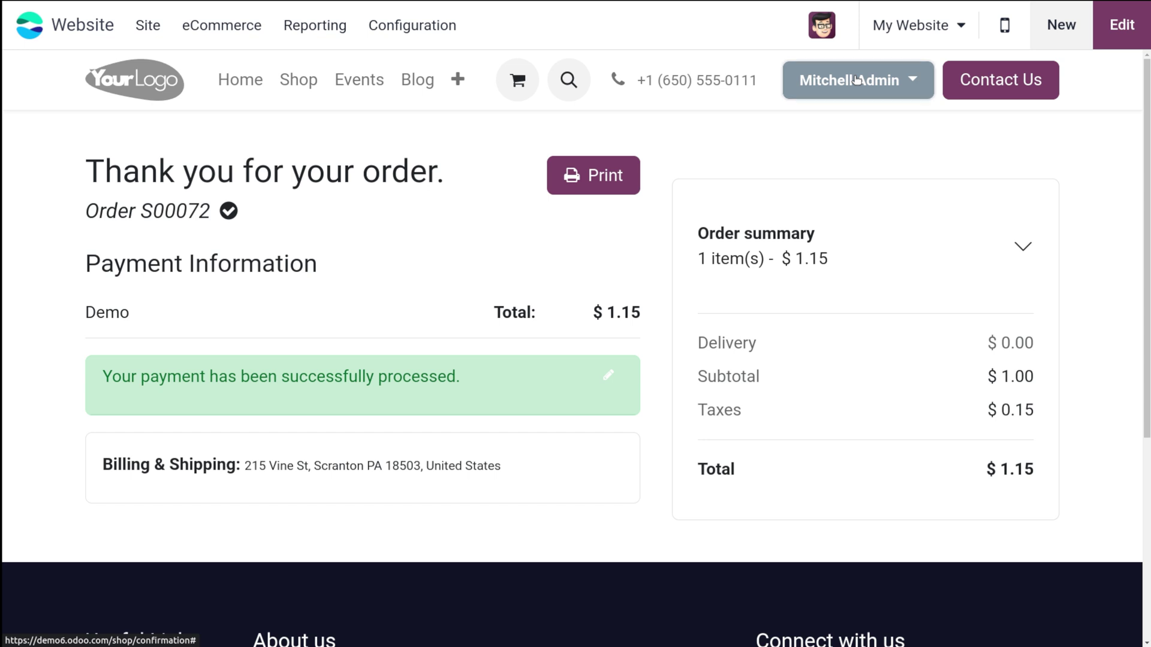
pyautogui.click(857, 80)
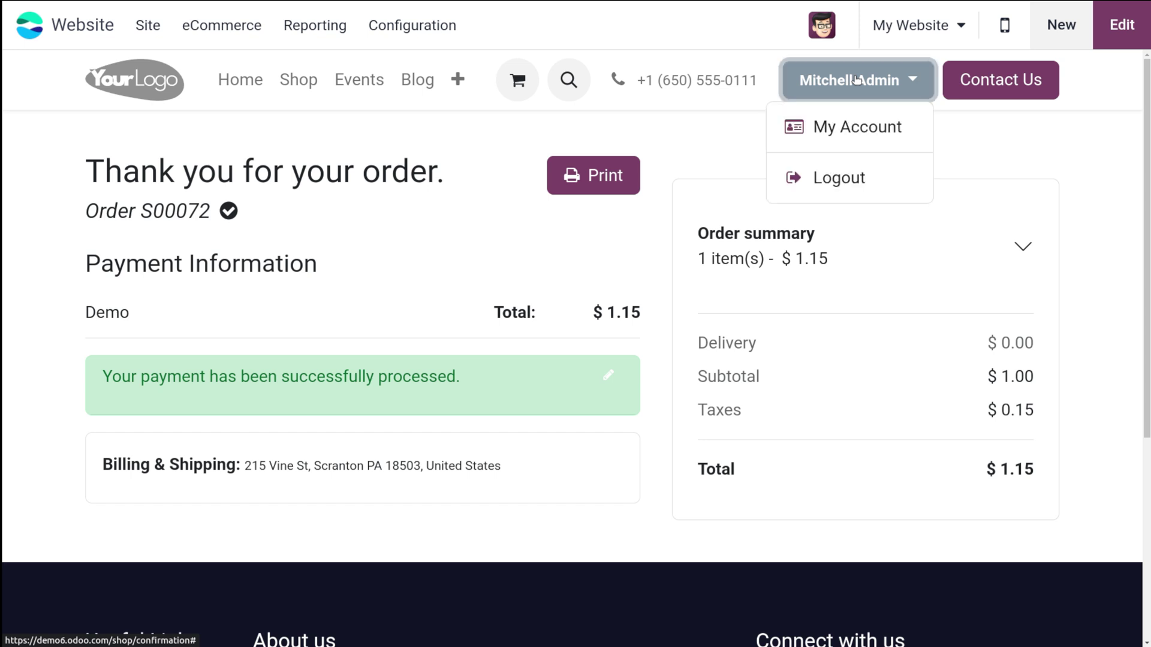
# Log out, sign back in as the demo user with saved credentials, and open Website
pyautogui.click(844, 184)
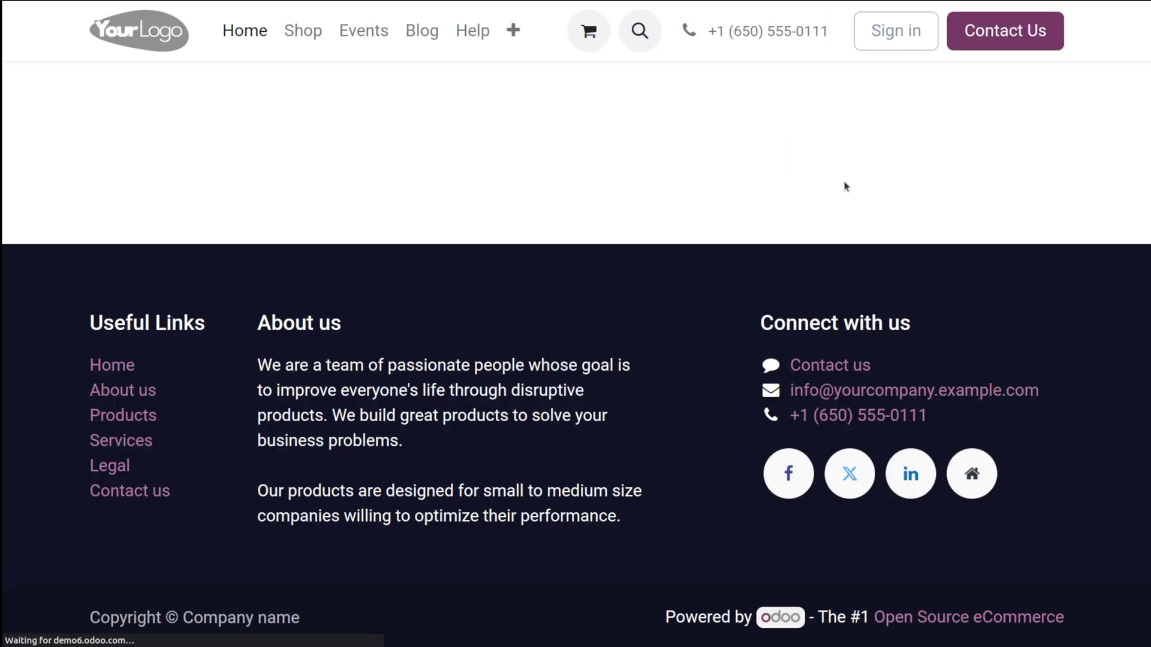
pyautogui.click(877, 42)
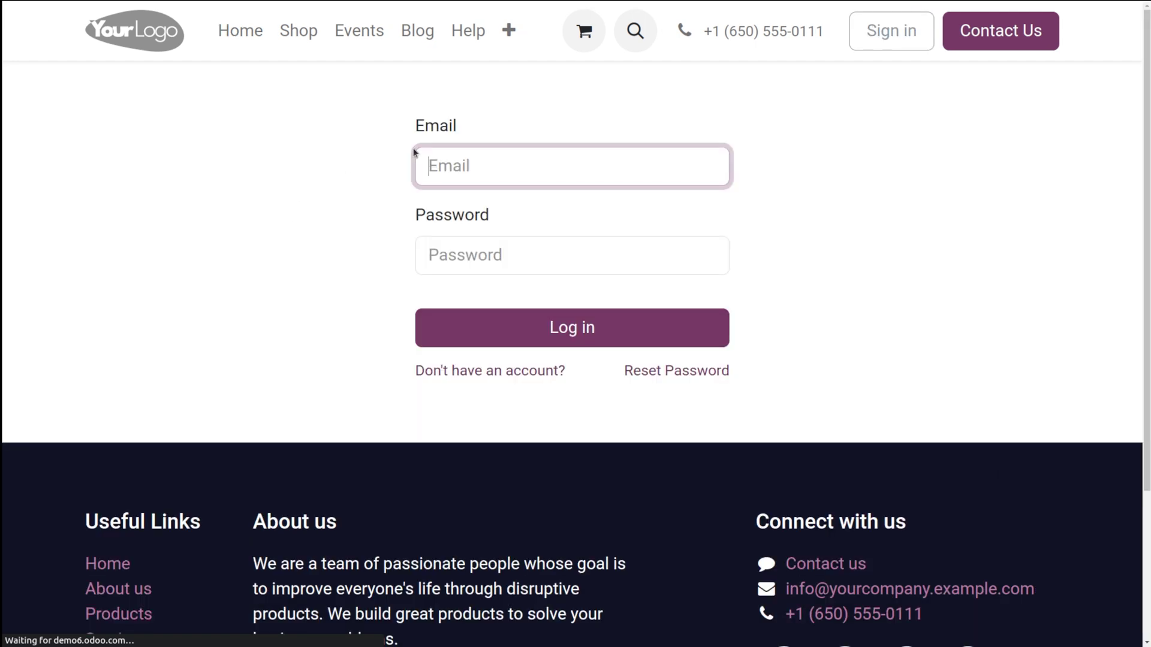
pyautogui.click(471, 174)
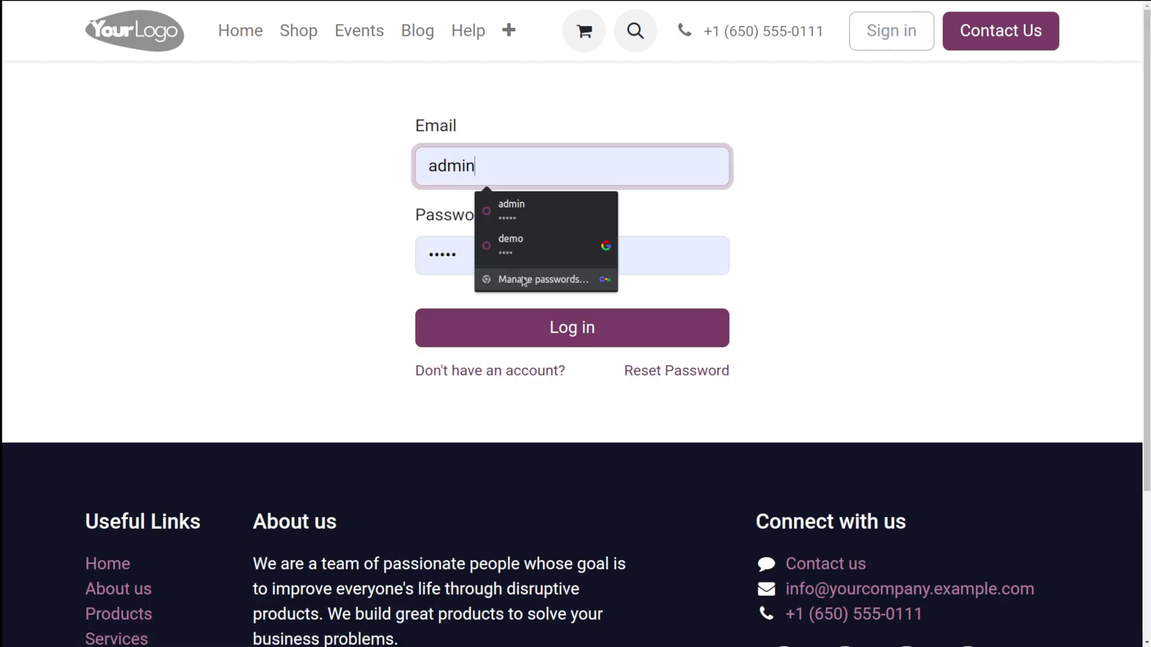
pyautogui.click(530, 238)
pyautogui.click(542, 326)
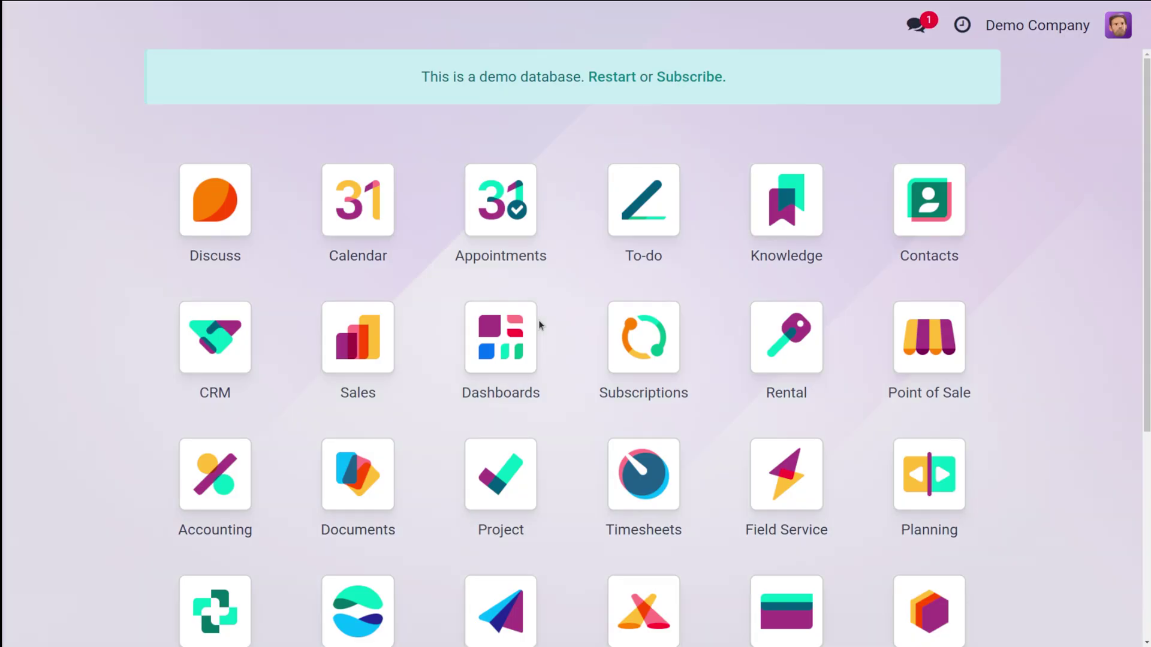
pyautogui.click(678, 173)
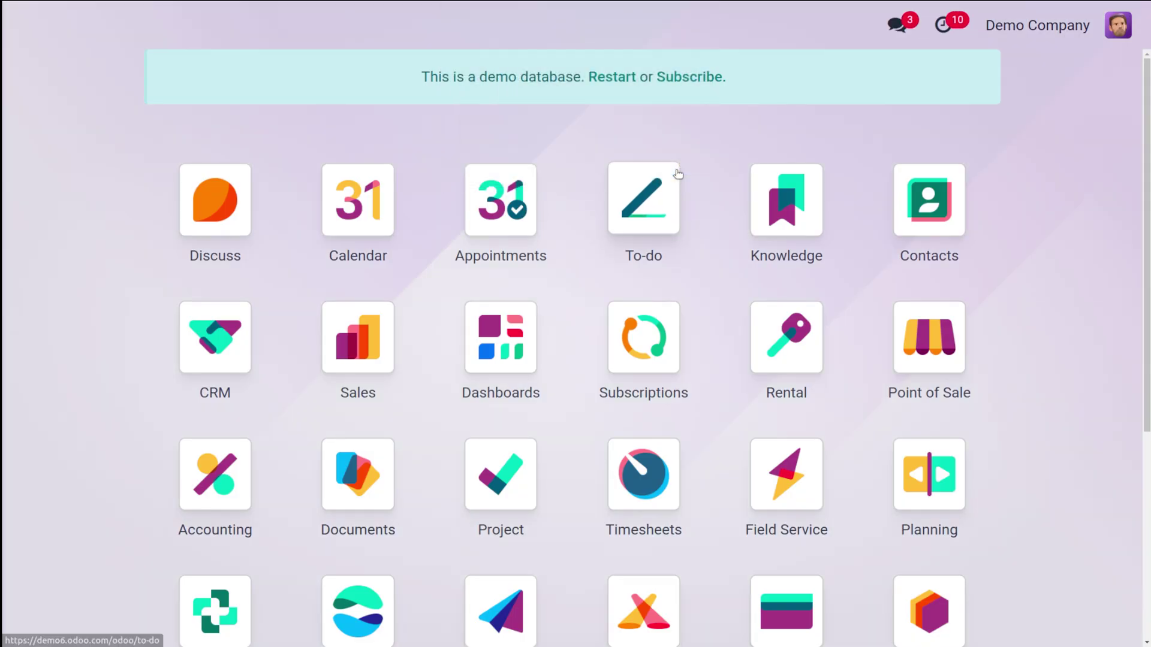
pyautogui.write('we')
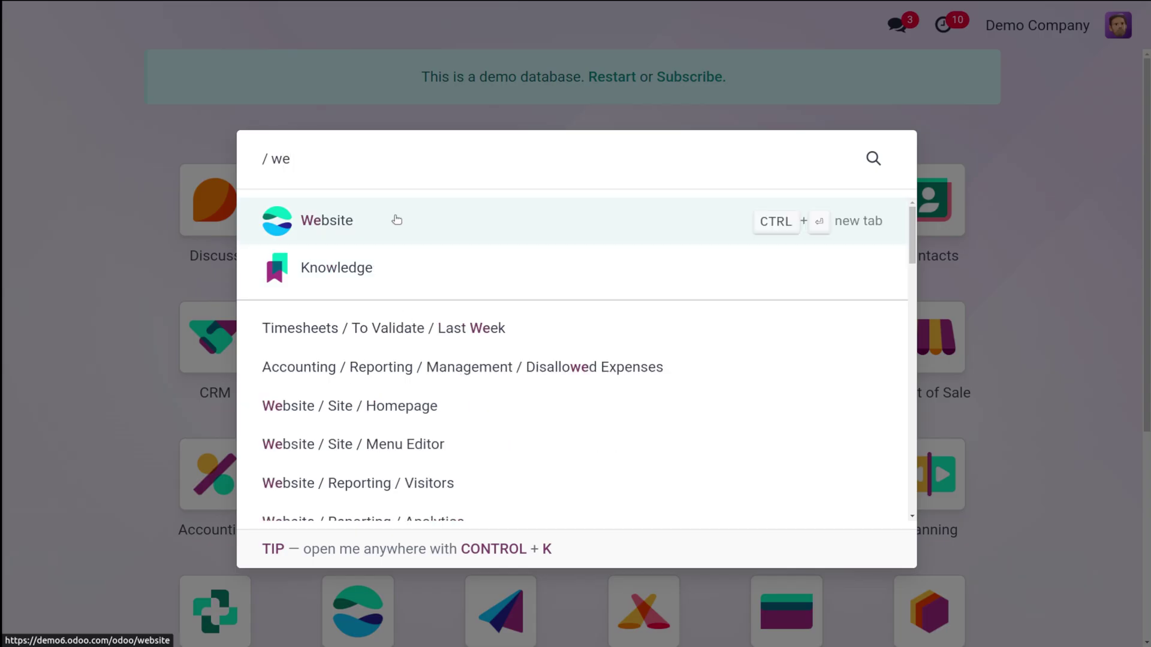
pyautogui.click(396, 221)
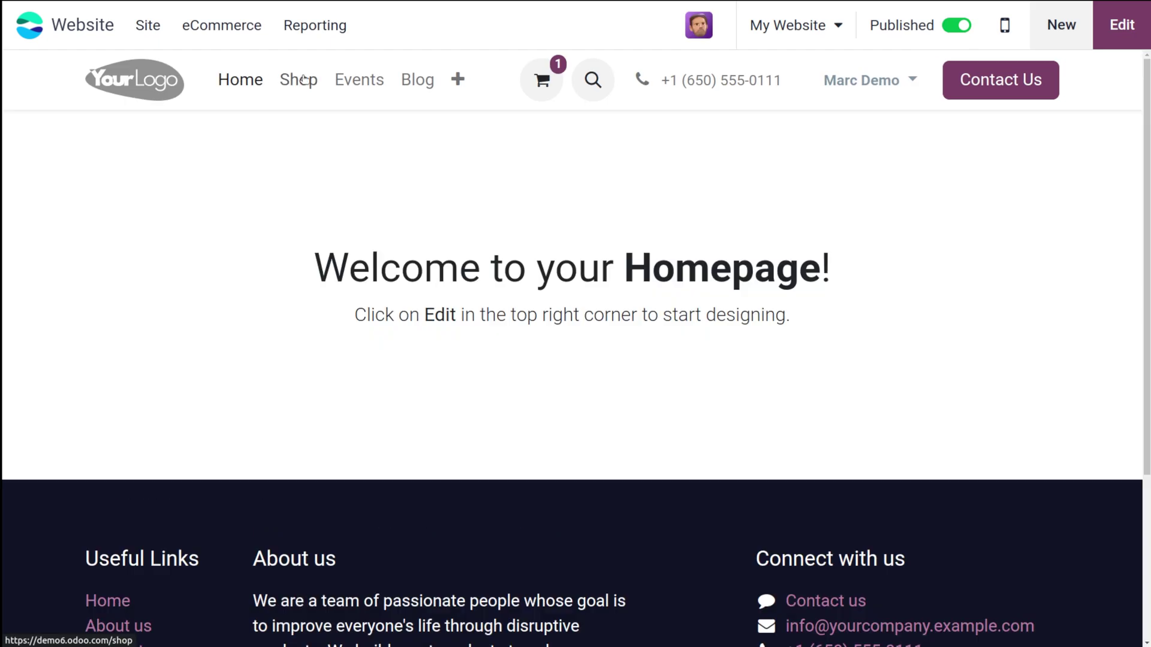
# Search the shop for 'shirt' as the demo user, finding two unpublished products, then open the account menu
pyautogui.click(304, 81)
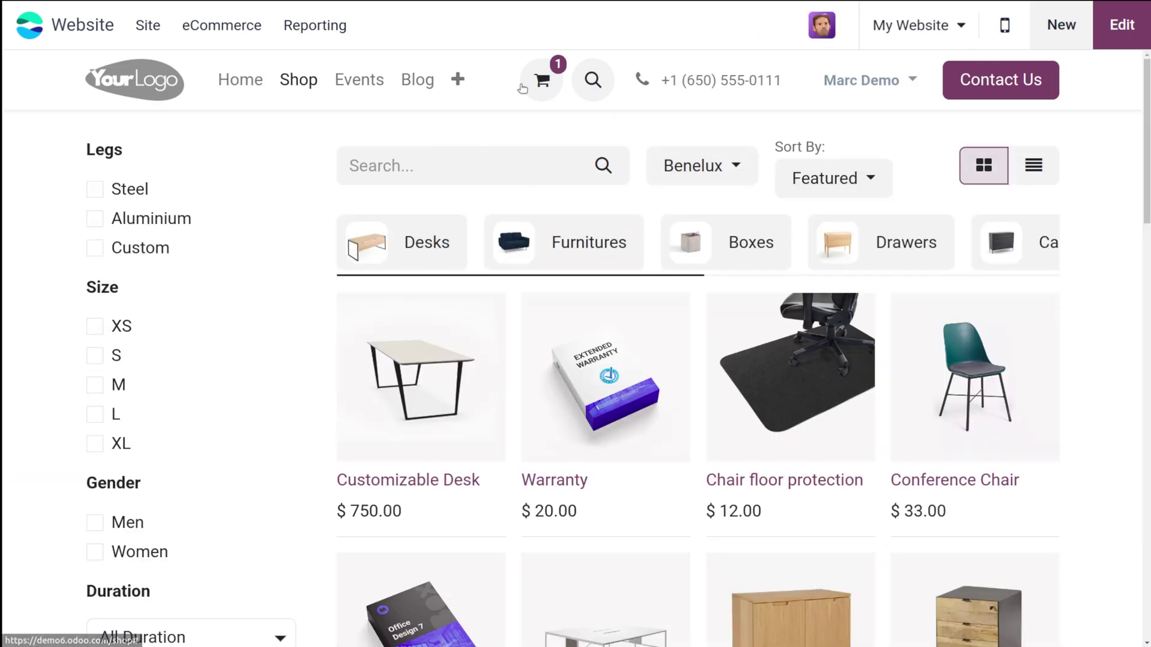
pyautogui.click(508, 158)
pyautogui.write('sh')
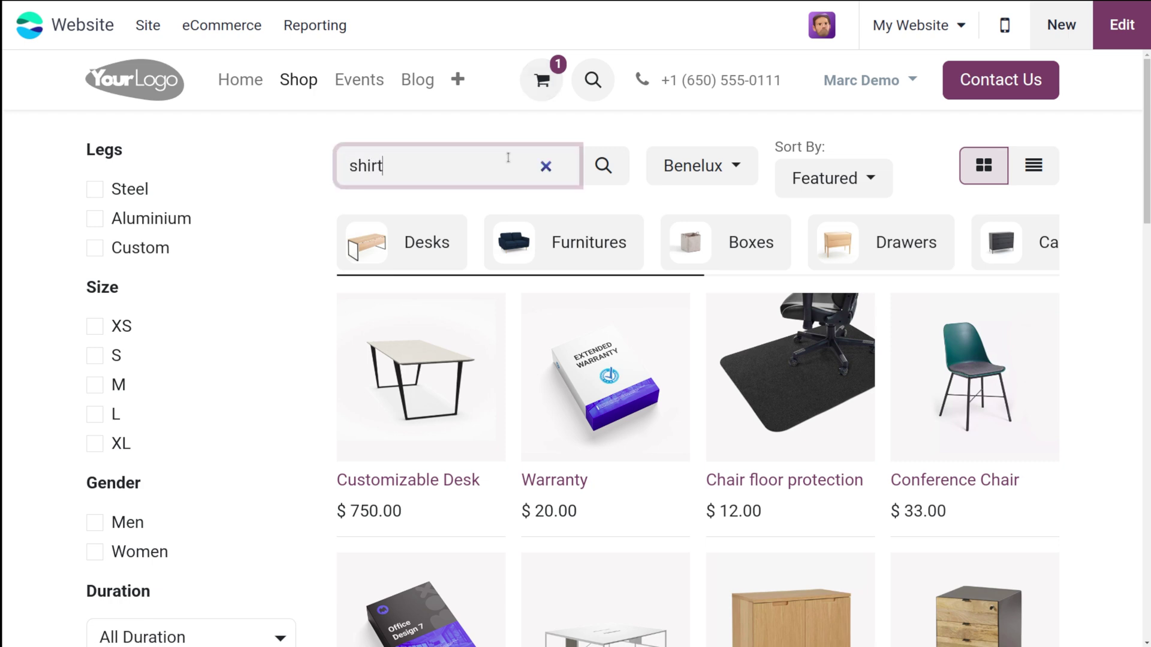
pyautogui.write('irt')
pyautogui.press('Return')
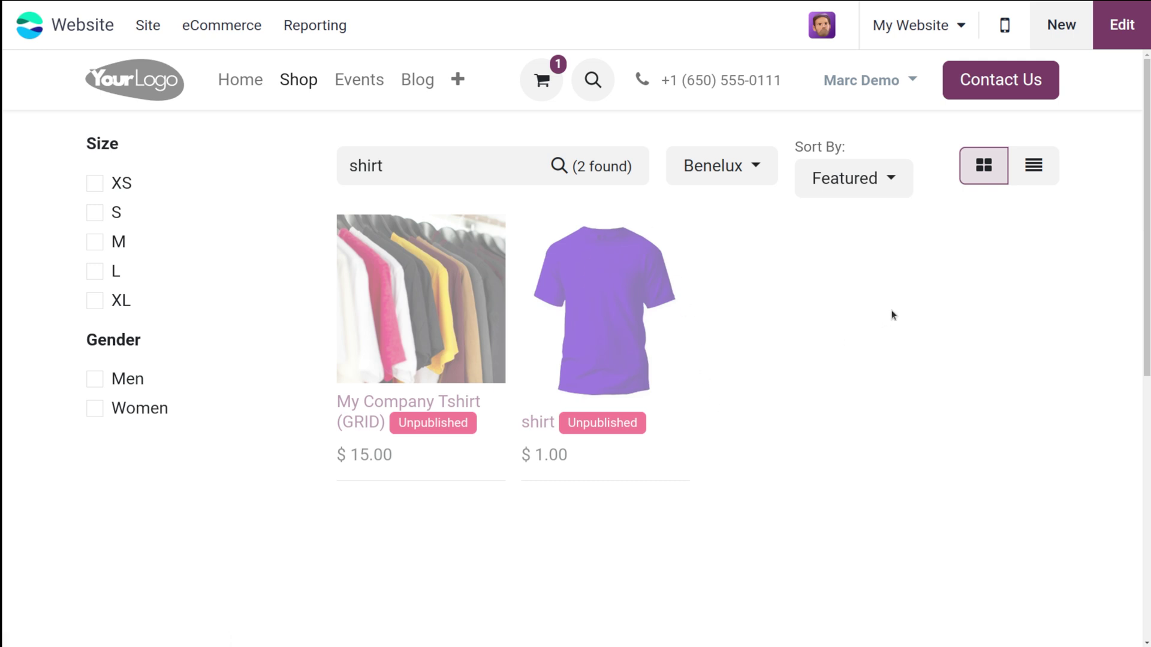
pyautogui.click(826, 28)
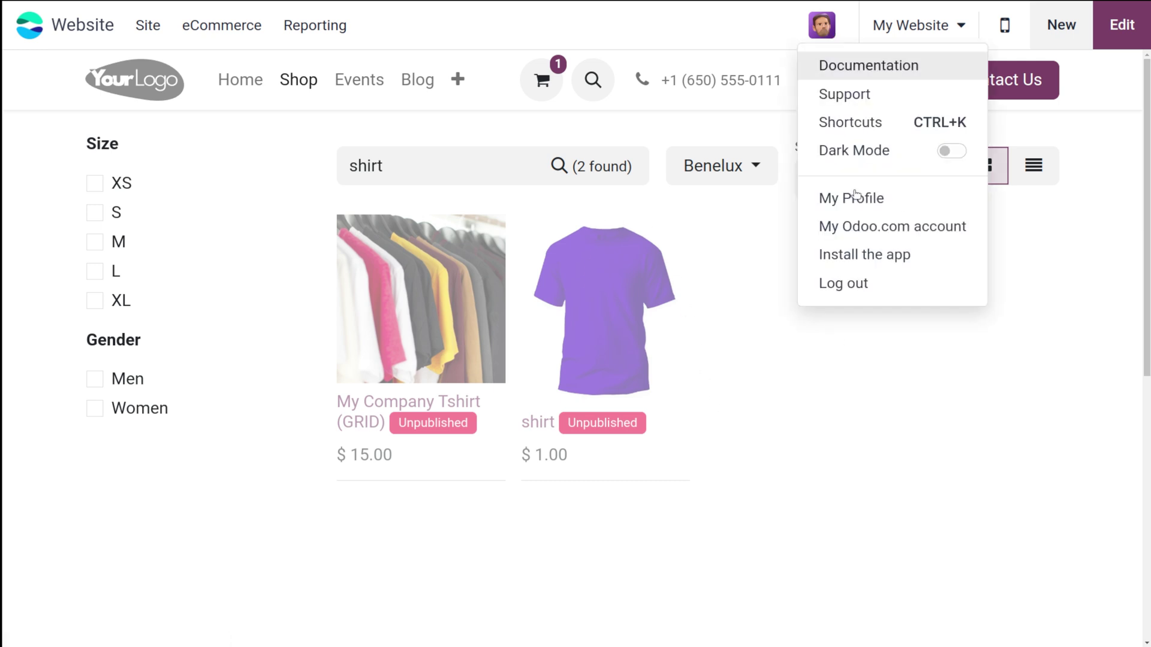
# Log out of the demo user and sign in with the saved administrator login
pyautogui.click(859, 285)
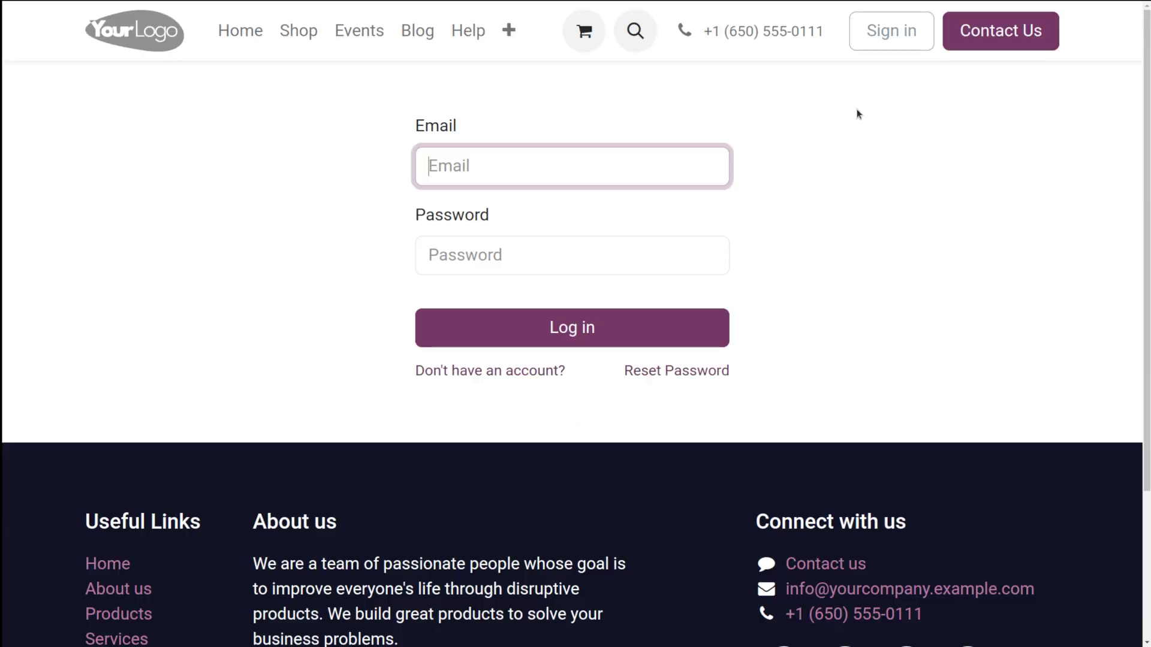
pyautogui.click(571, 160)
pyautogui.click(533, 255)
pyautogui.click(532, 326)
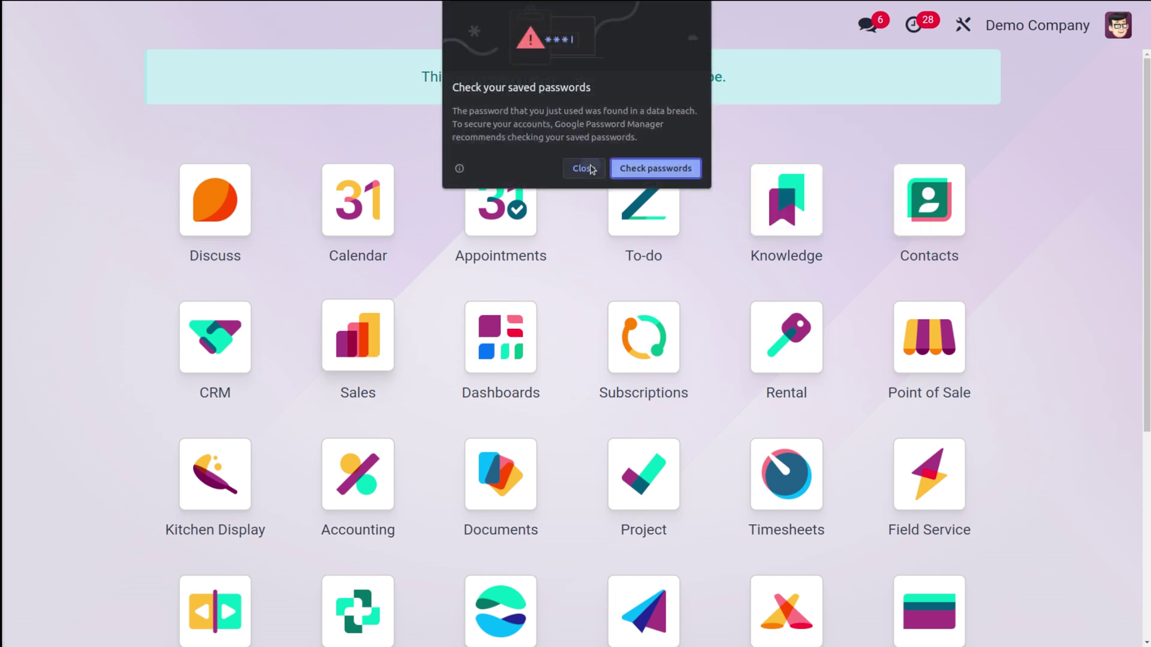
pyautogui.click(590, 170)
# Open the Website app from the app search, backing out of Knowledge first
pyautogui.write('we')
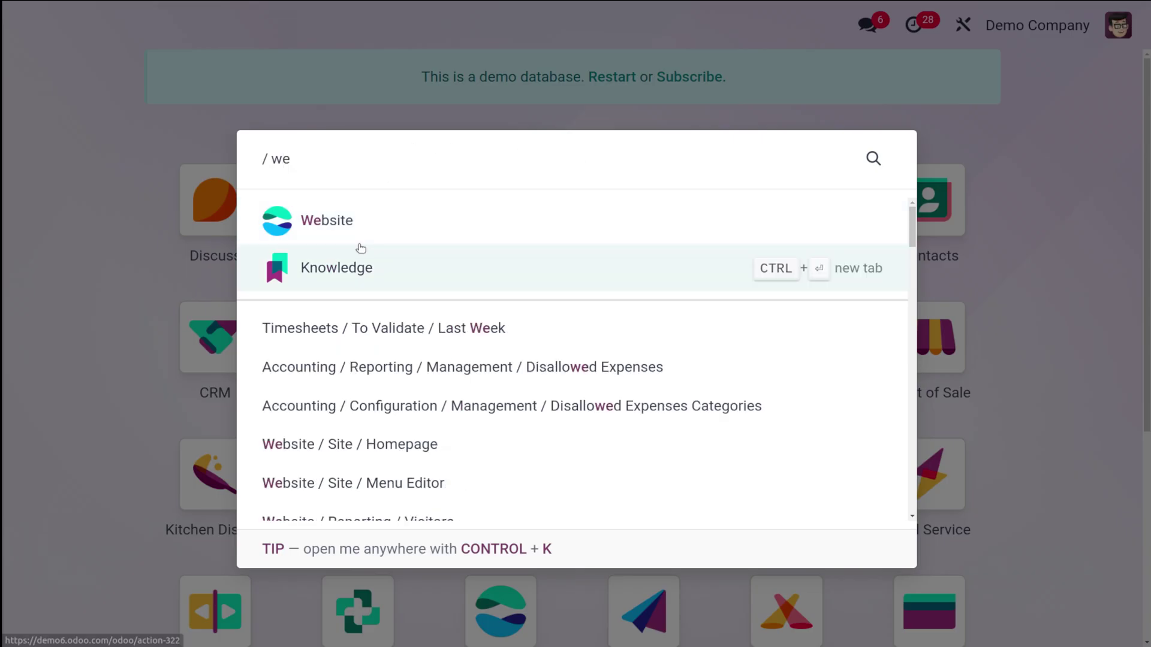
pyautogui.click(360, 248)
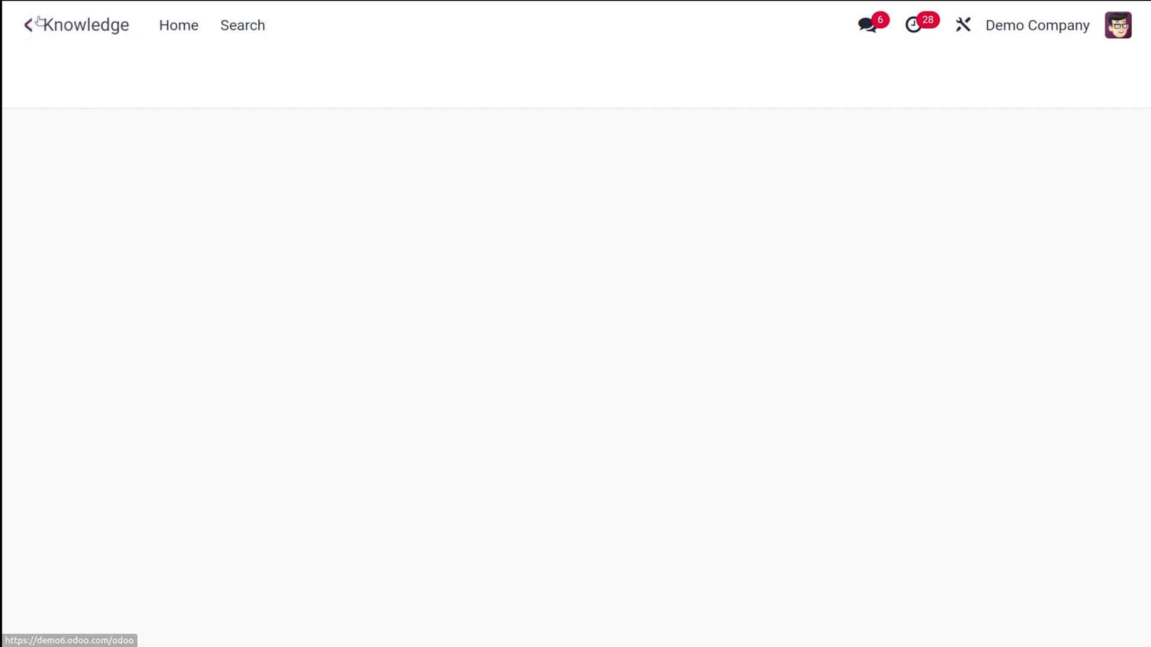
pyautogui.click(39, 21)
pyautogui.write('we')
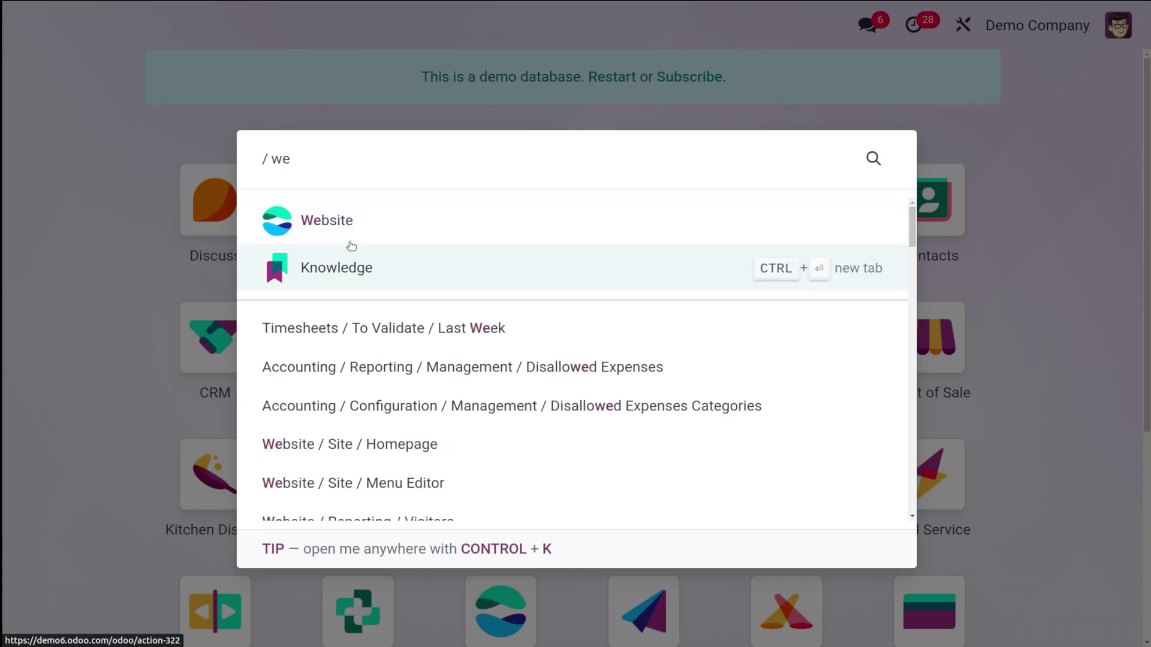
pyautogui.click(372, 216)
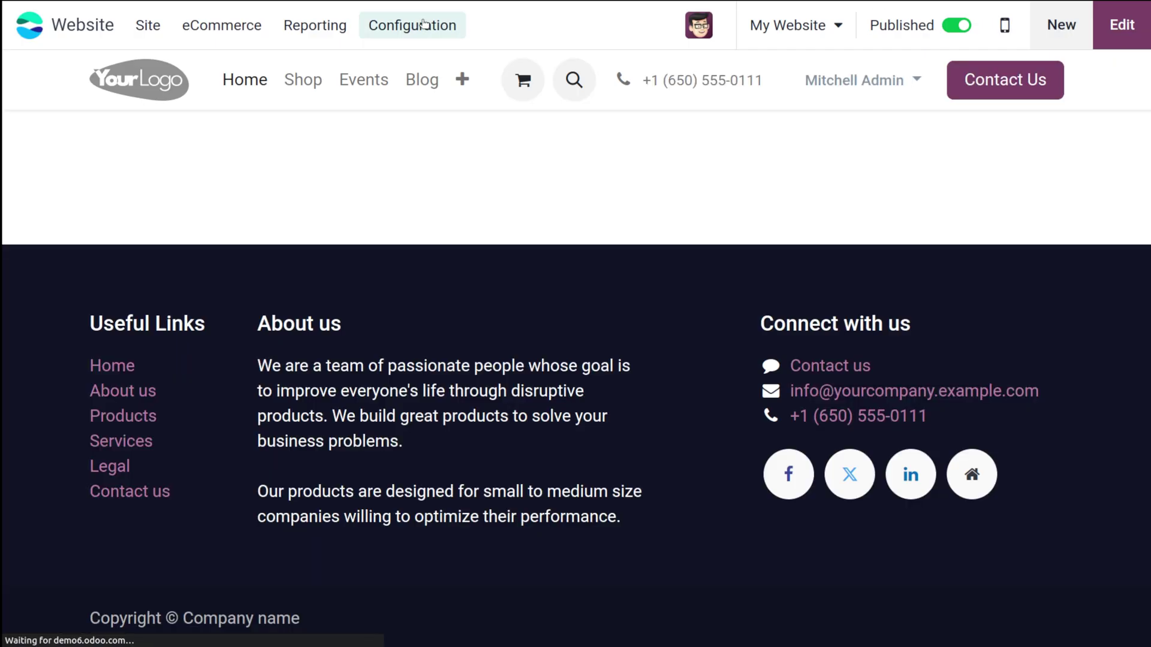
# Search the website shop for 'shirt' as administrator
pyautogui.click(417, 27)
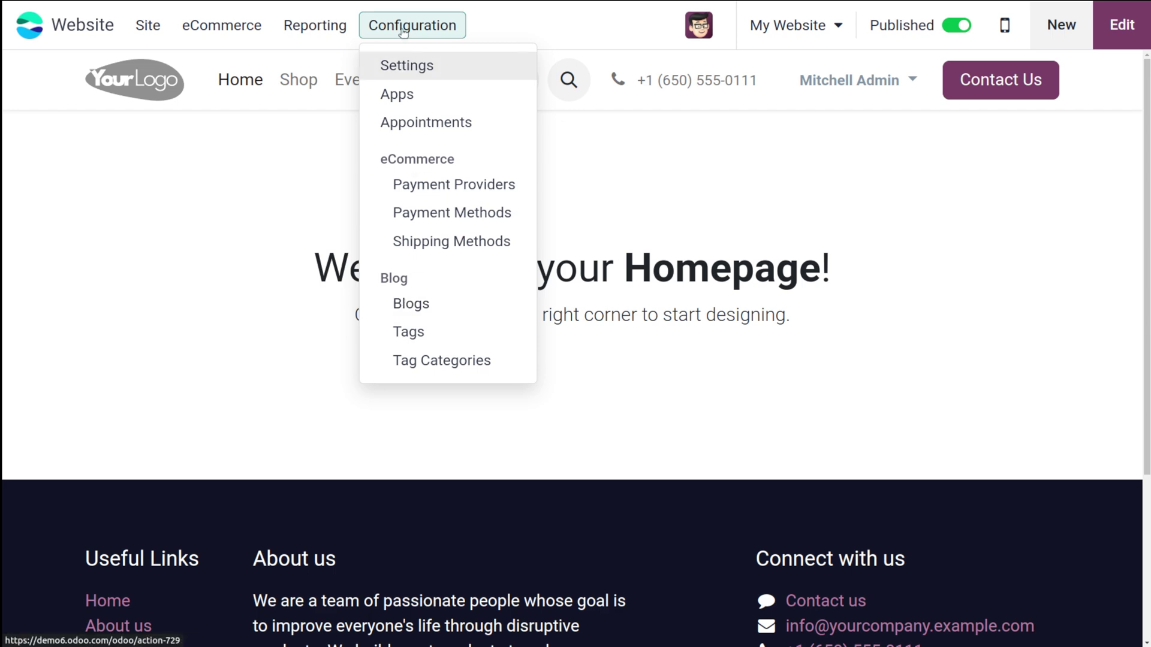
pyautogui.click(448, 168)
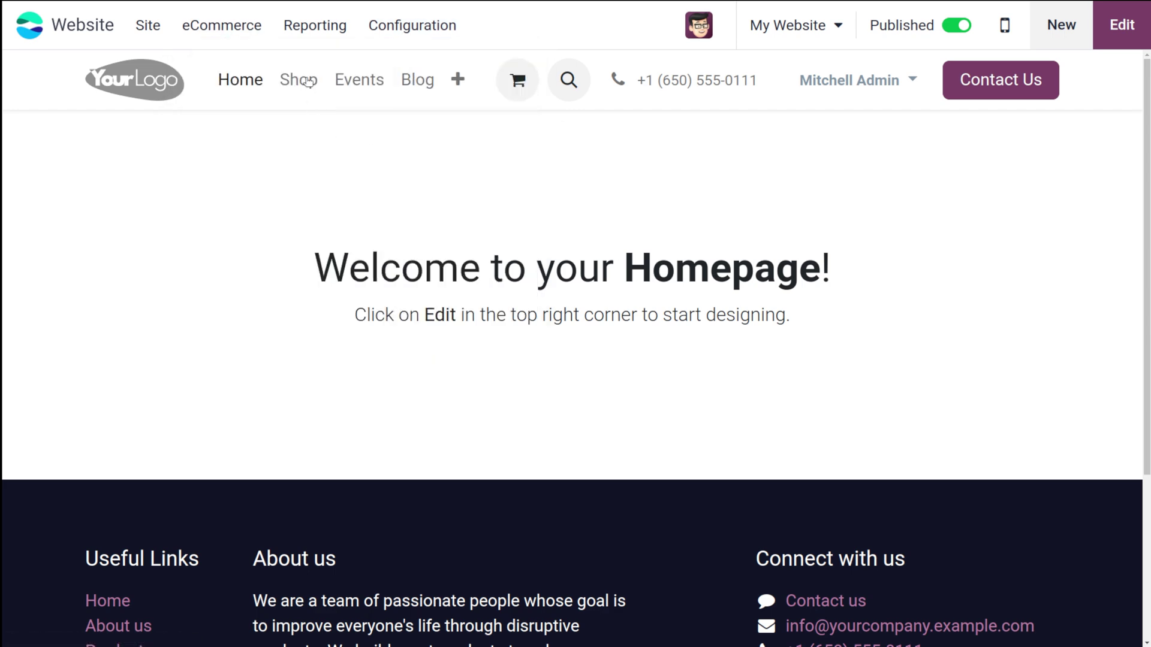
pyautogui.click(309, 90)
pyautogui.click(434, 168)
pyautogui.write('shirt')
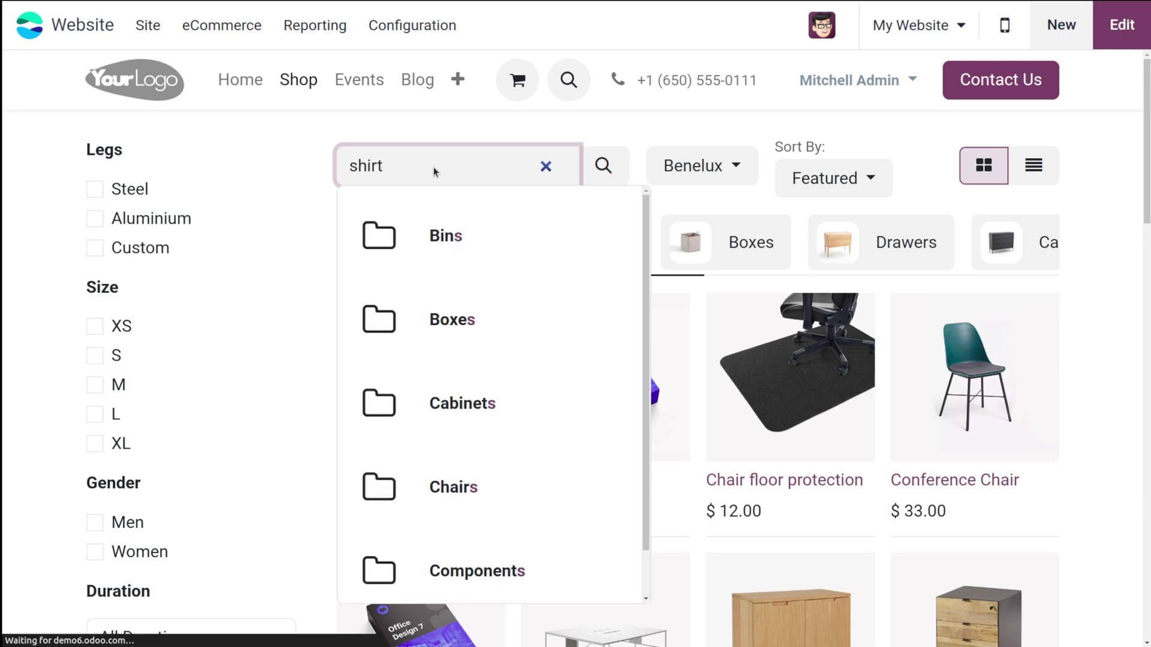
pyautogui.press('Return')
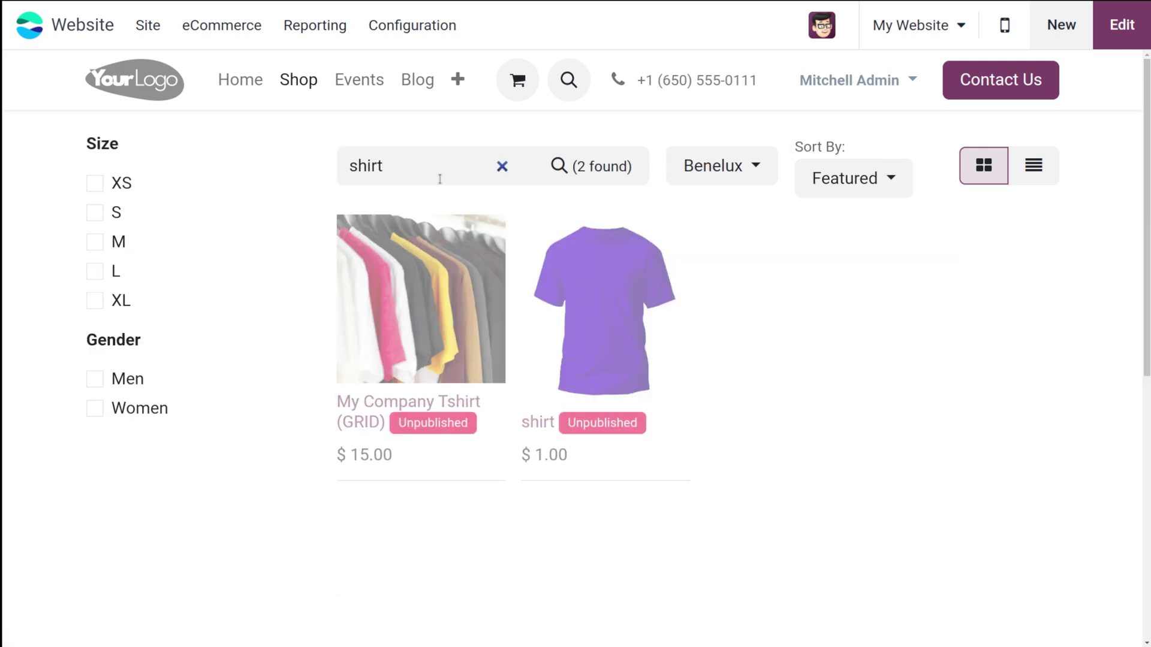
# Open the shirt product page and switch it to Published
pyautogui.click(587, 326)
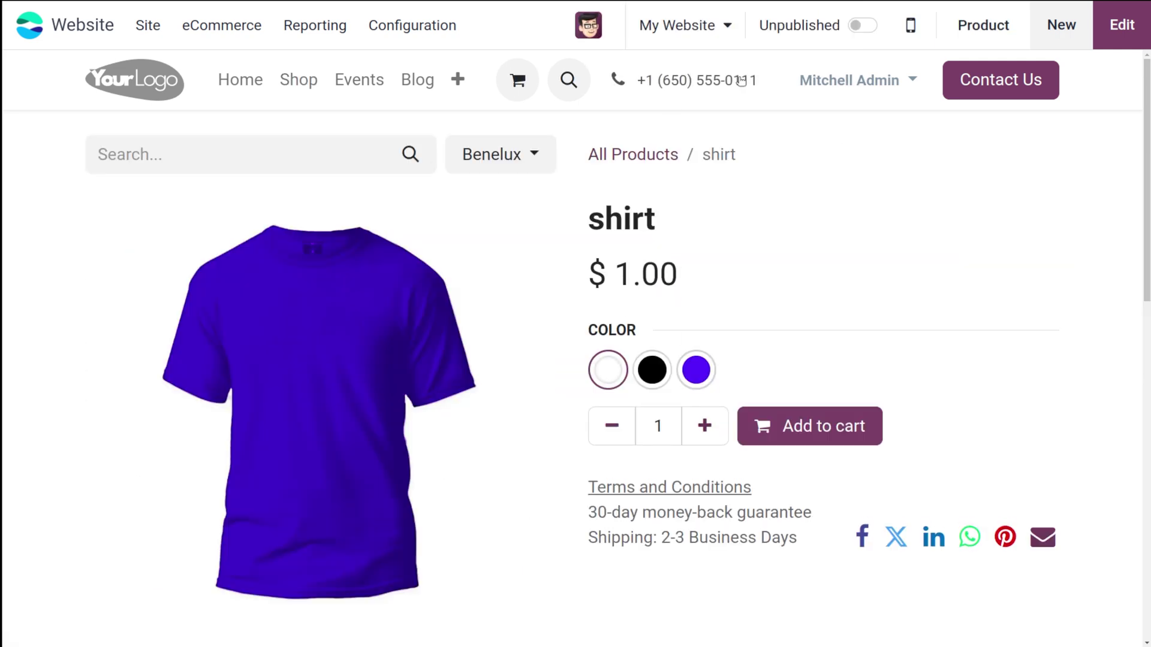
pyautogui.click(862, 24)
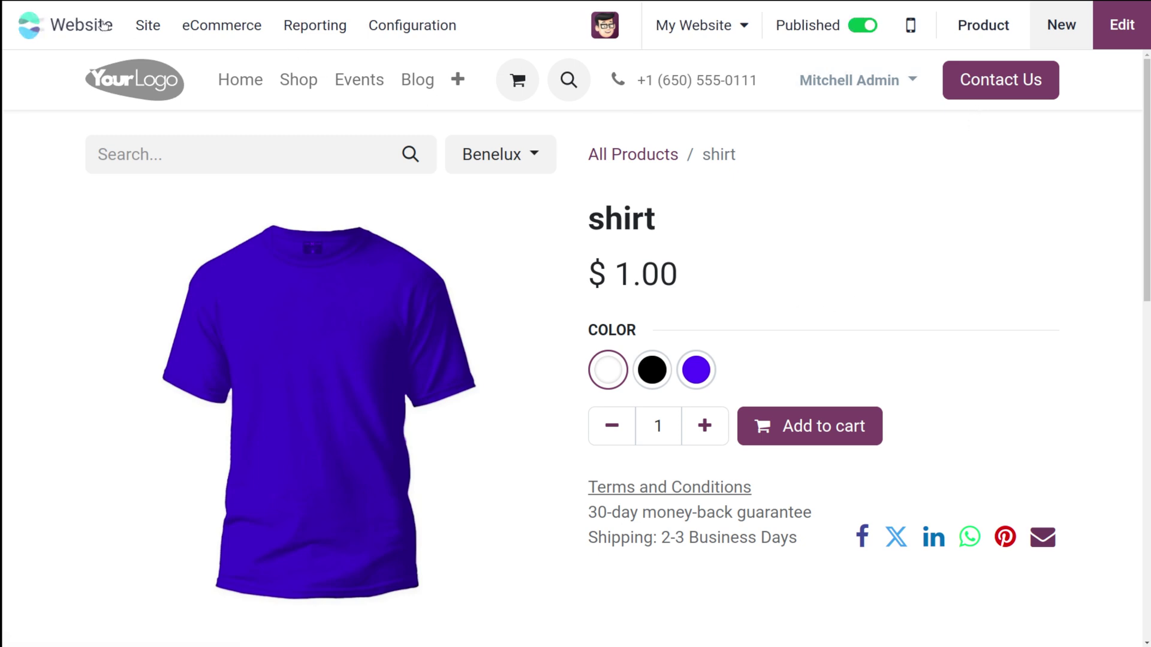
pyautogui.click(603, 30)
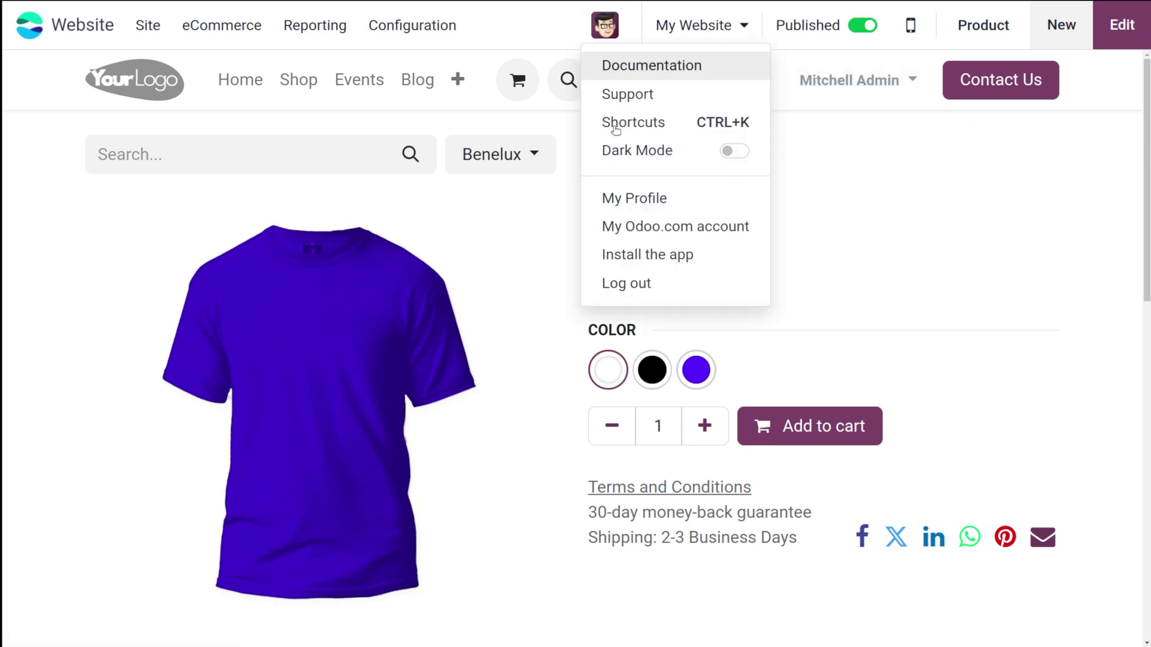
# Log out as administrator, sign in with the saved demo login, and open the Website app
pyautogui.click(636, 283)
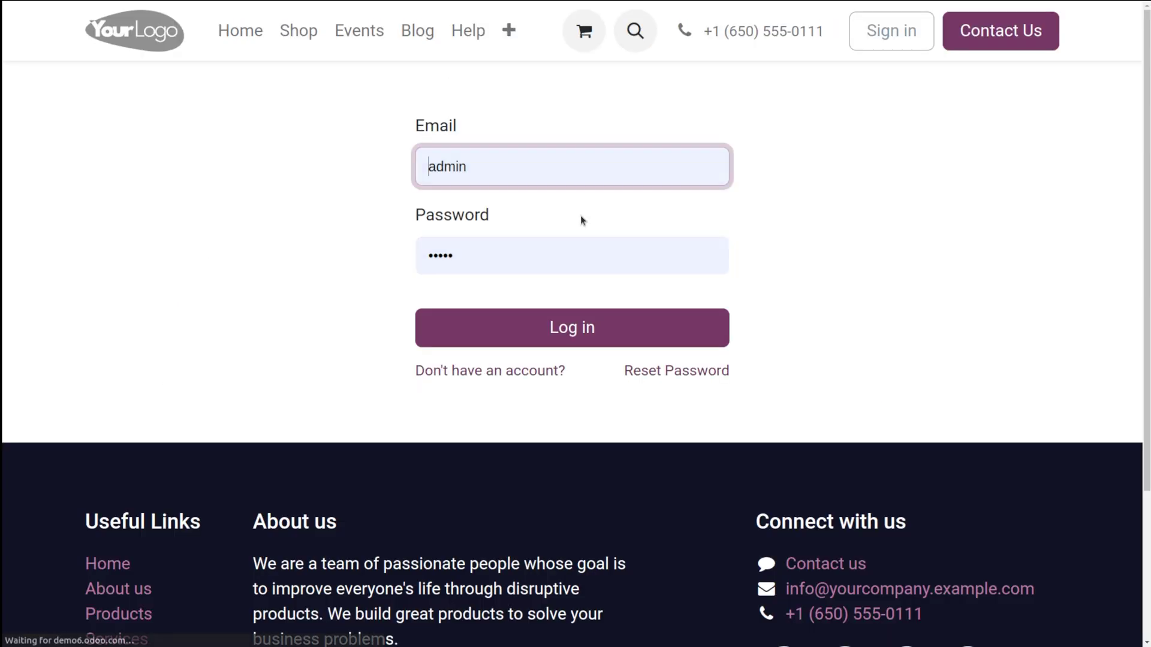
pyautogui.click(547, 159)
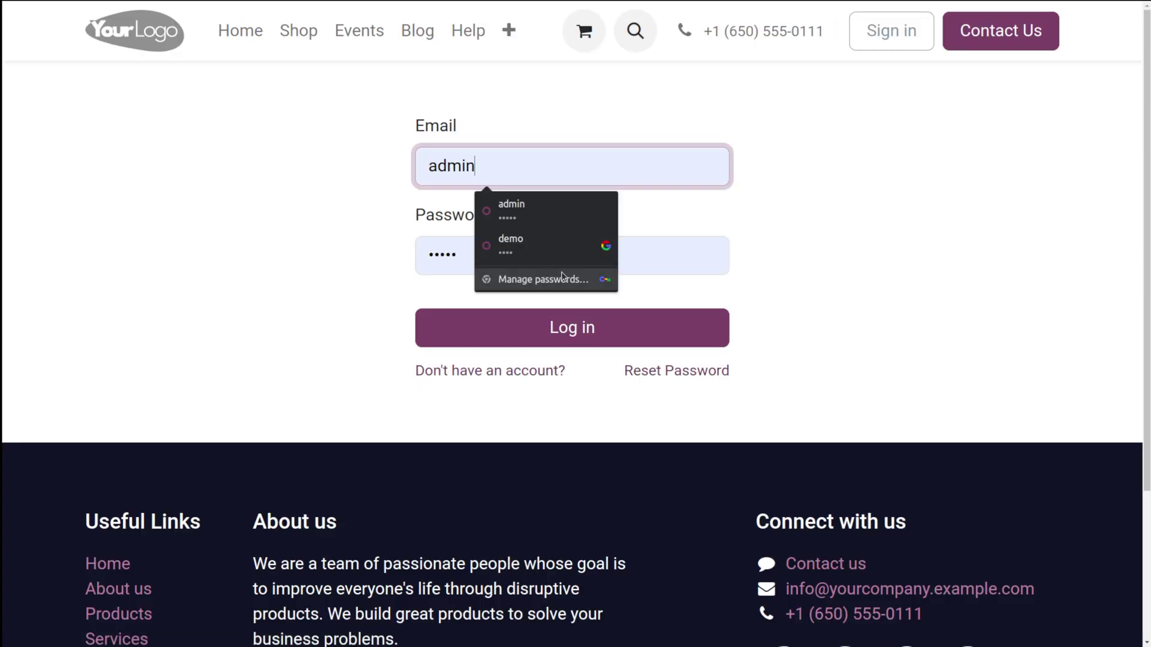
pyautogui.click(561, 249)
pyautogui.click(554, 327)
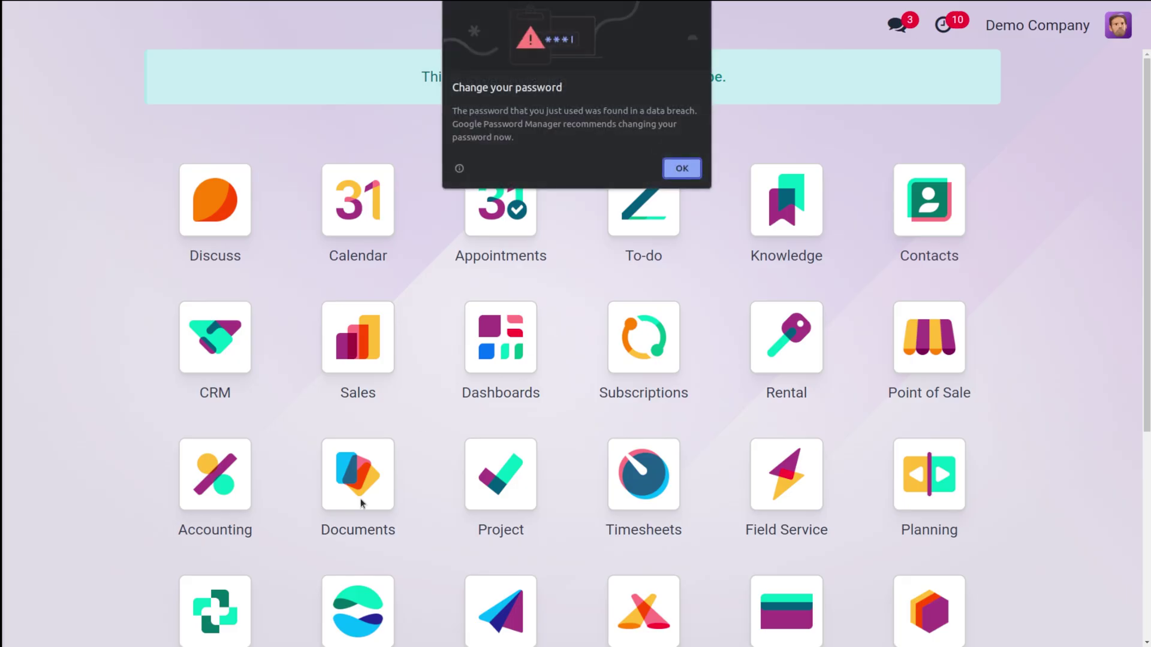
pyautogui.click(681, 168)
pyautogui.write('web')
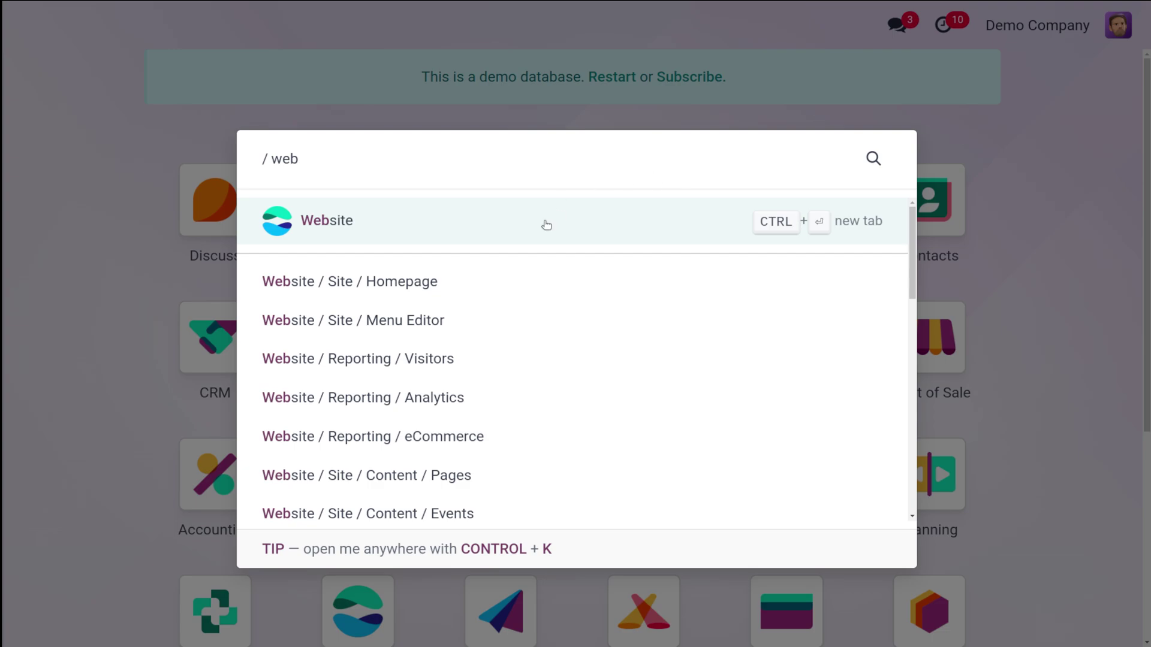
pyautogui.click(534, 222)
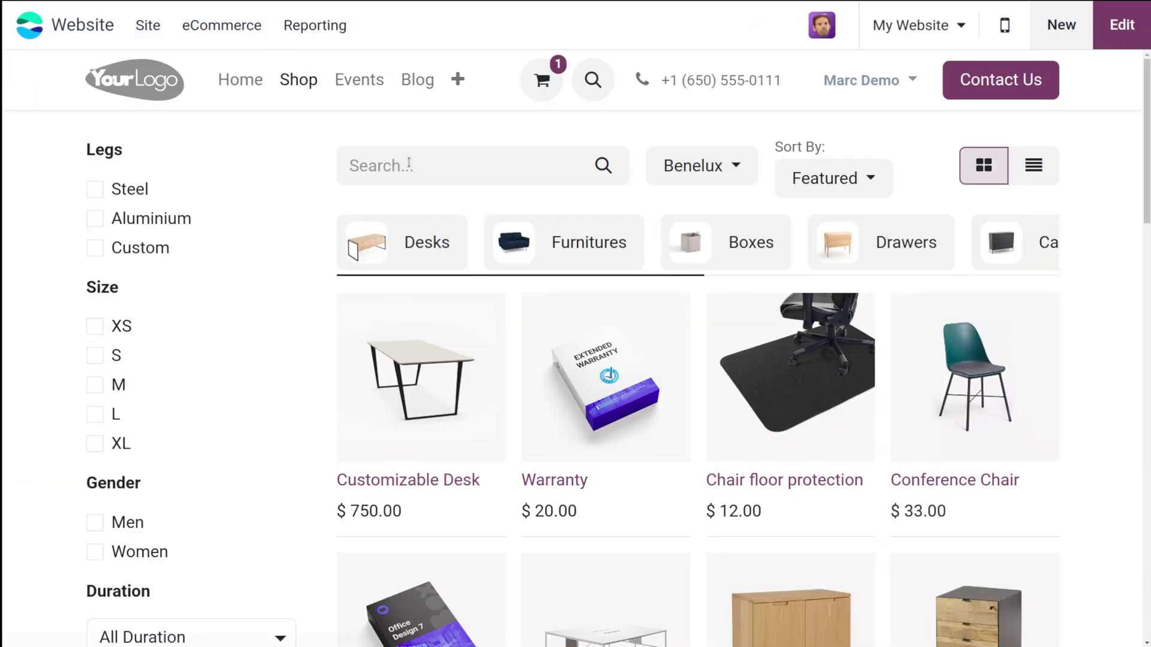
# Search the shop for 'shi' and review the published shirt at $1.00 with three colours
pyautogui.click(409, 163)
pyautogui.write('s')
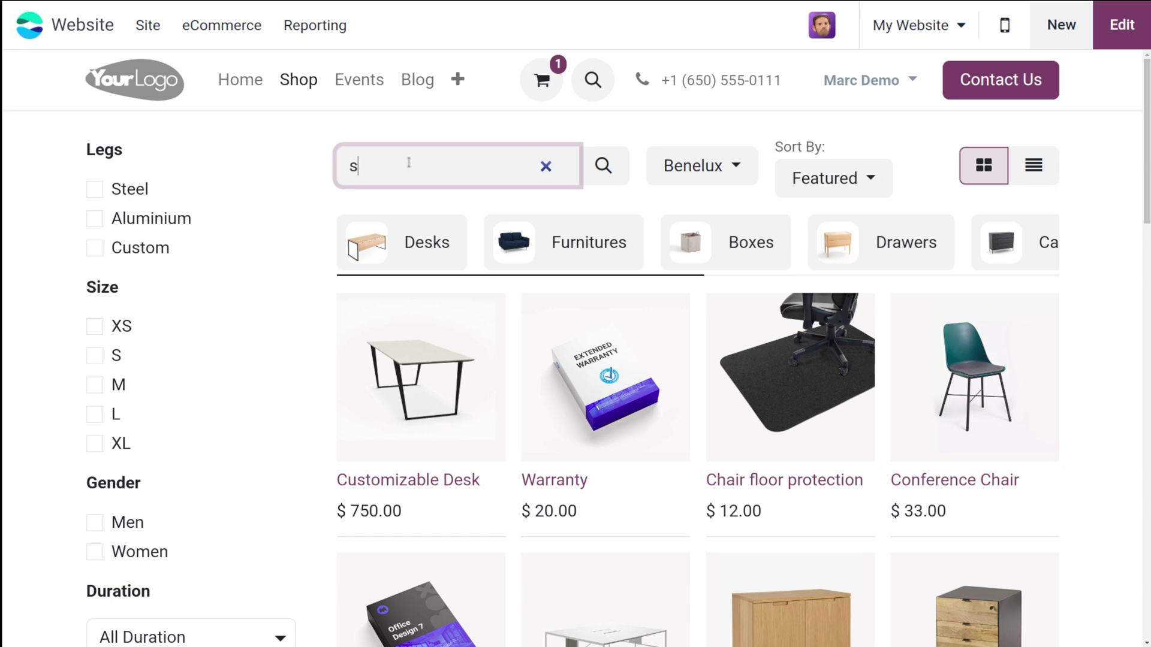
pyautogui.write('hirt')
pyautogui.press('Return')
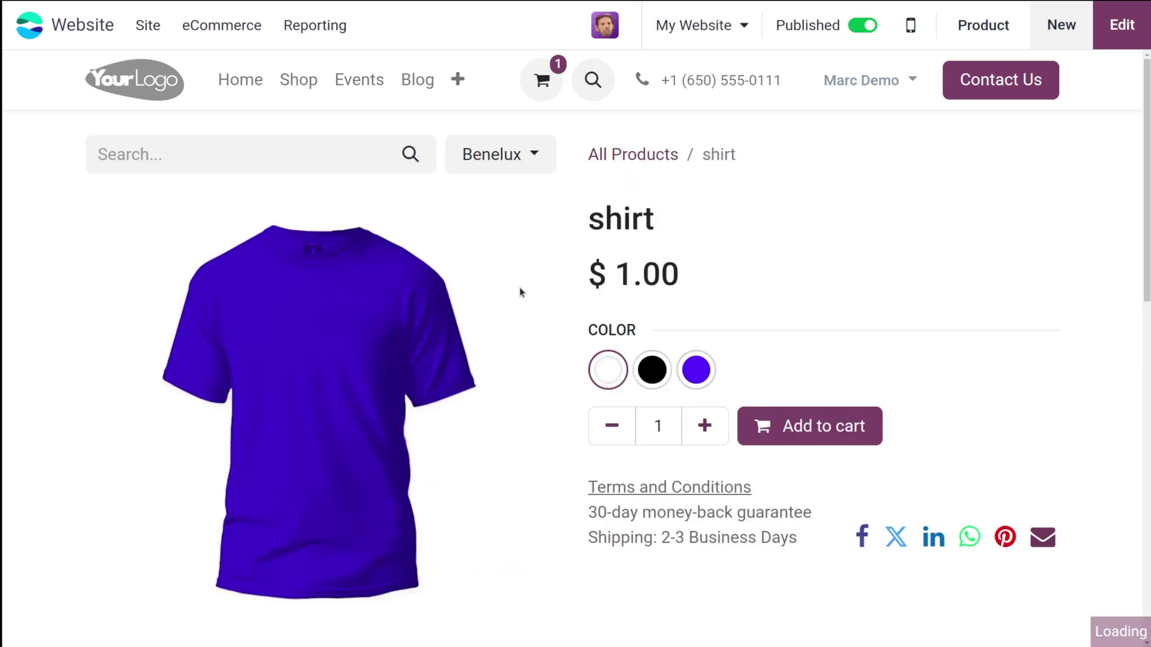
pyautogui.scroll(-3, 434, 473)
pyautogui.scroll(3, 436, 474)
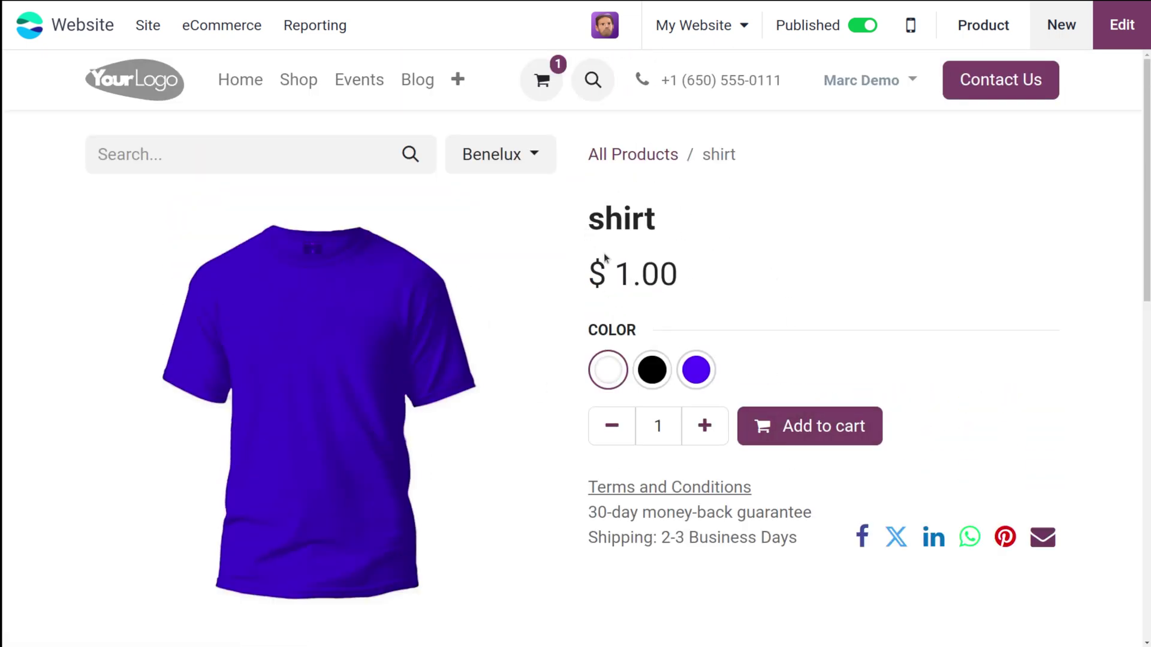
pyautogui.scroll(-7, 682, 539)
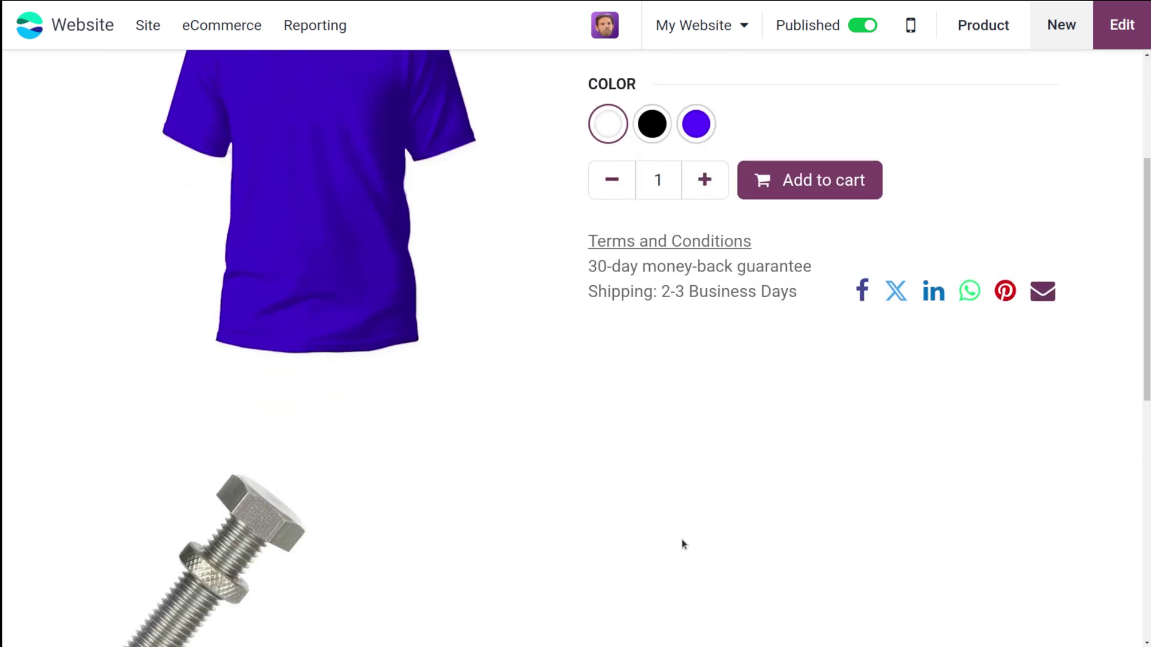
pyautogui.scroll(5, 681, 539)
pyautogui.scroll(-5, 682, 539)
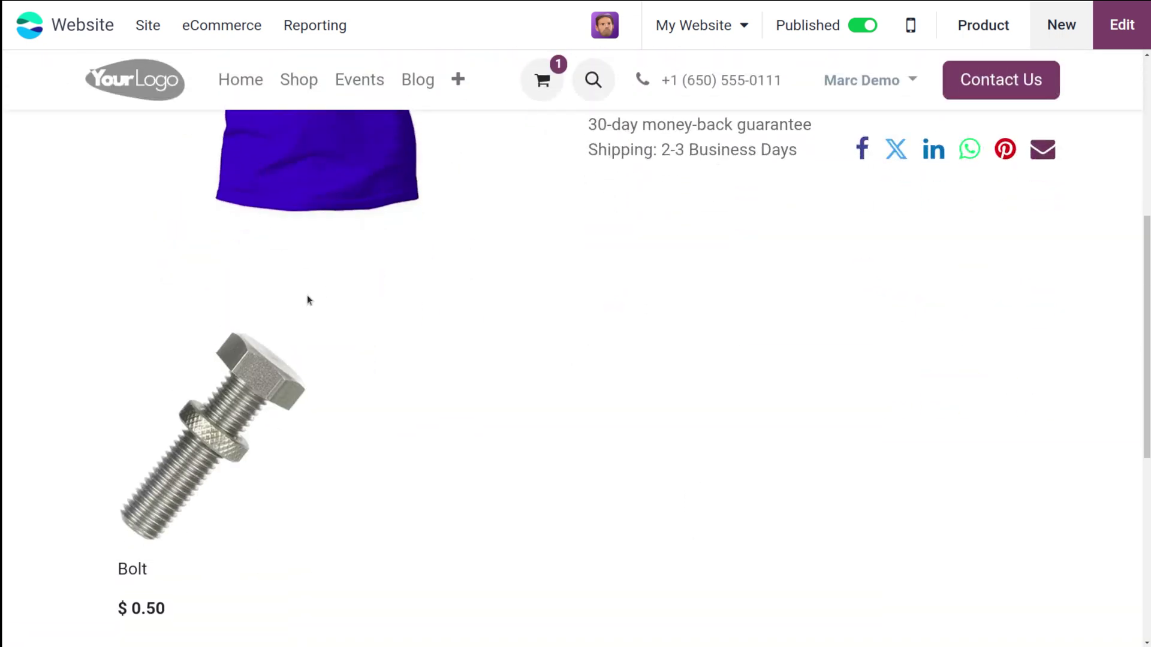
pyautogui.scroll(6, 570, 312)
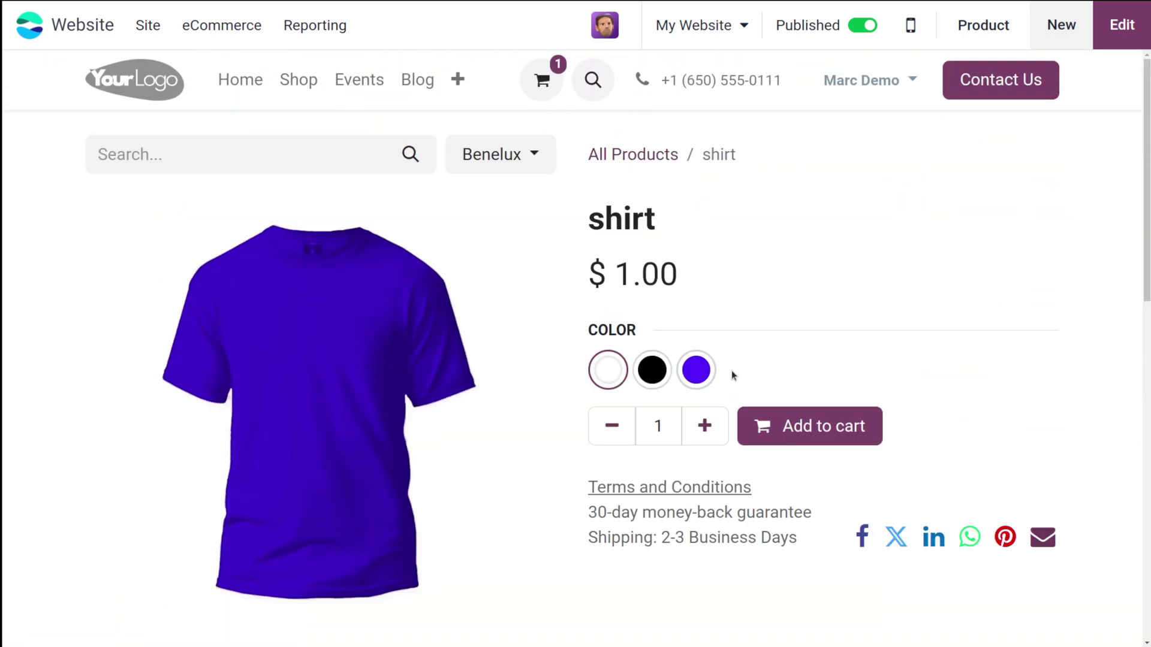
# Add the white shirt to the cart, go to checkout, and remove the extra demo item
pyautogui.click(811, 423)
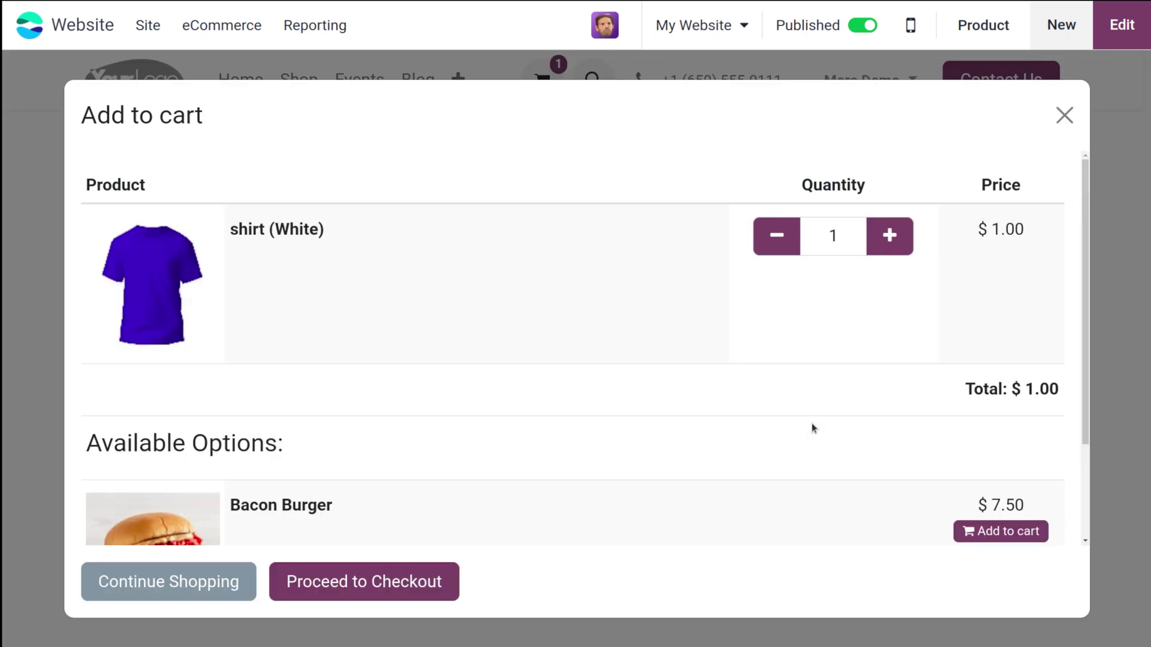
pyautogui.scroll(-2, 268, 491)
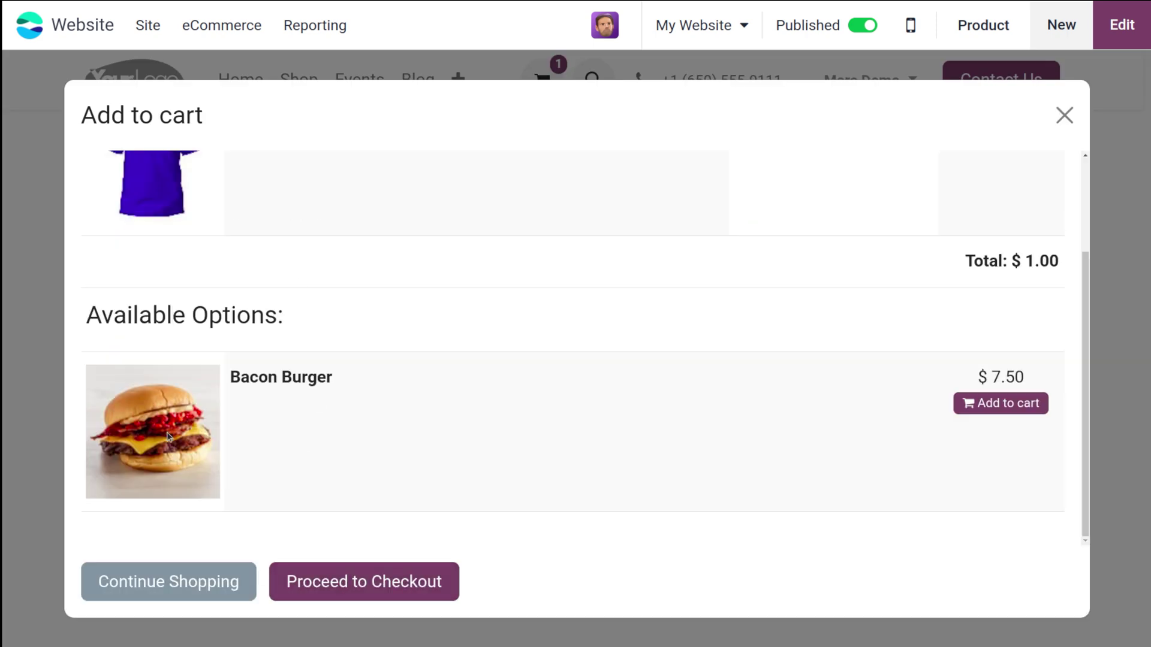
pyautogui.click(354, 595)
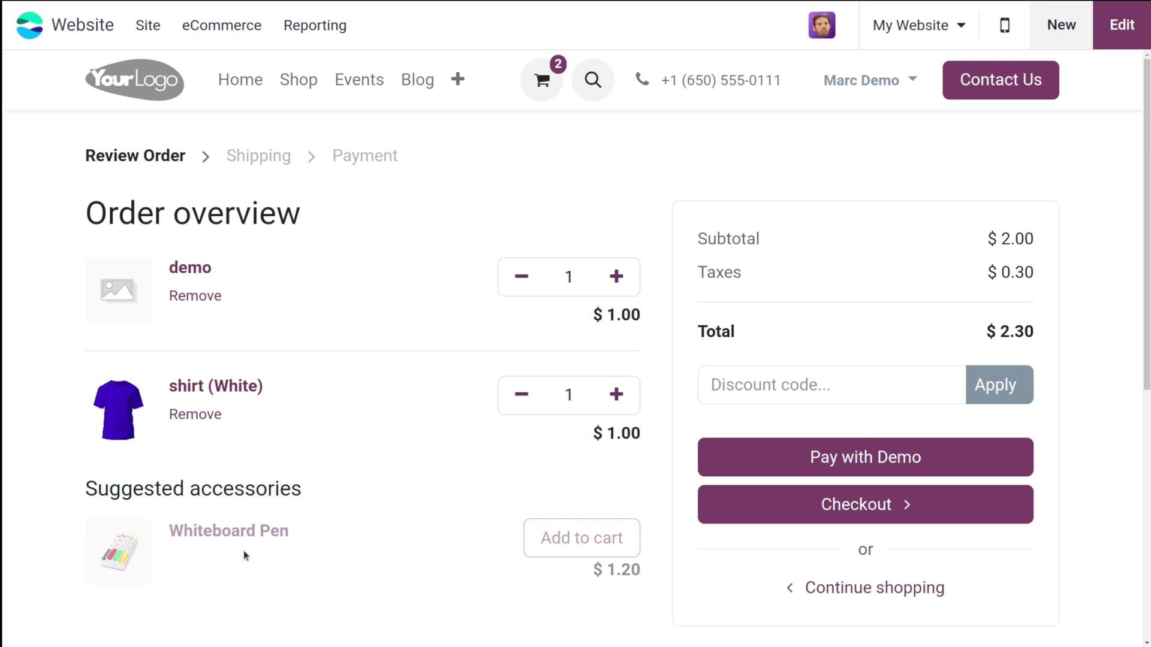
pyautogui.click(509, 274)
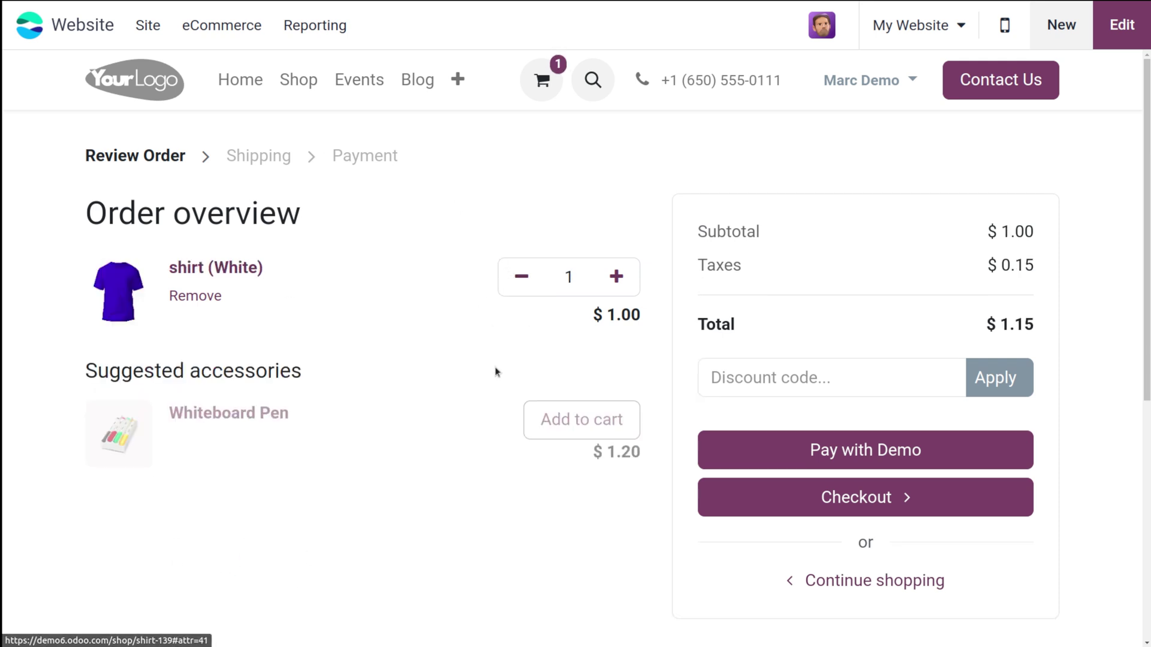
pyautogui.click(848, 515)
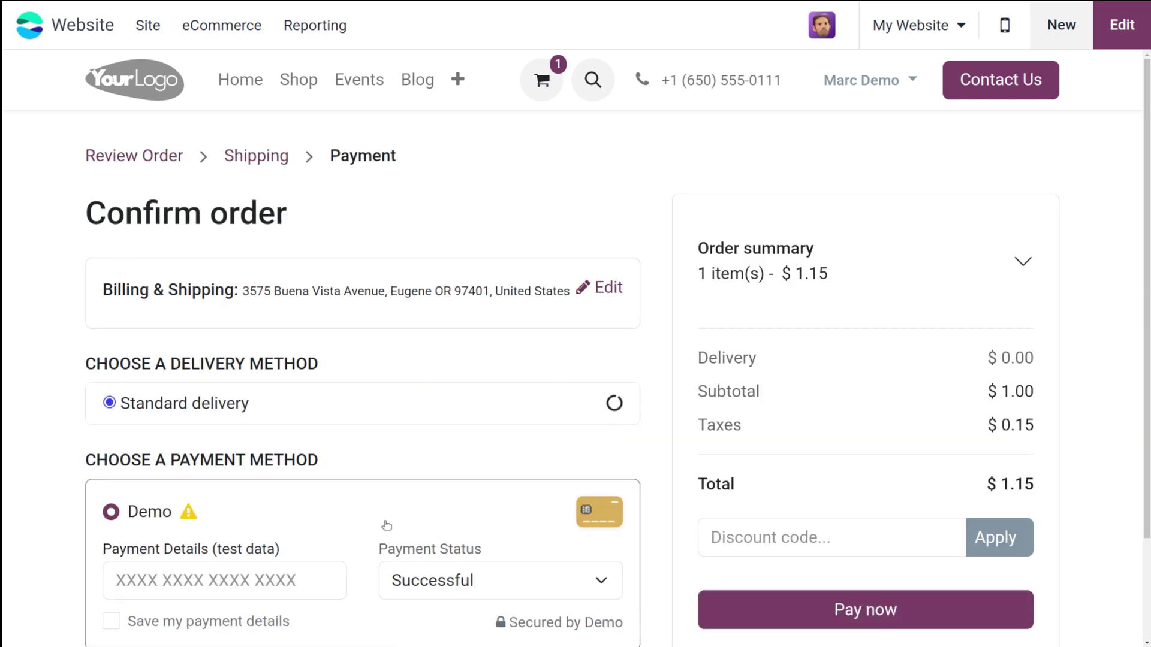
pyautogui.click(208, 577)
pyautogui.write('777777777777')
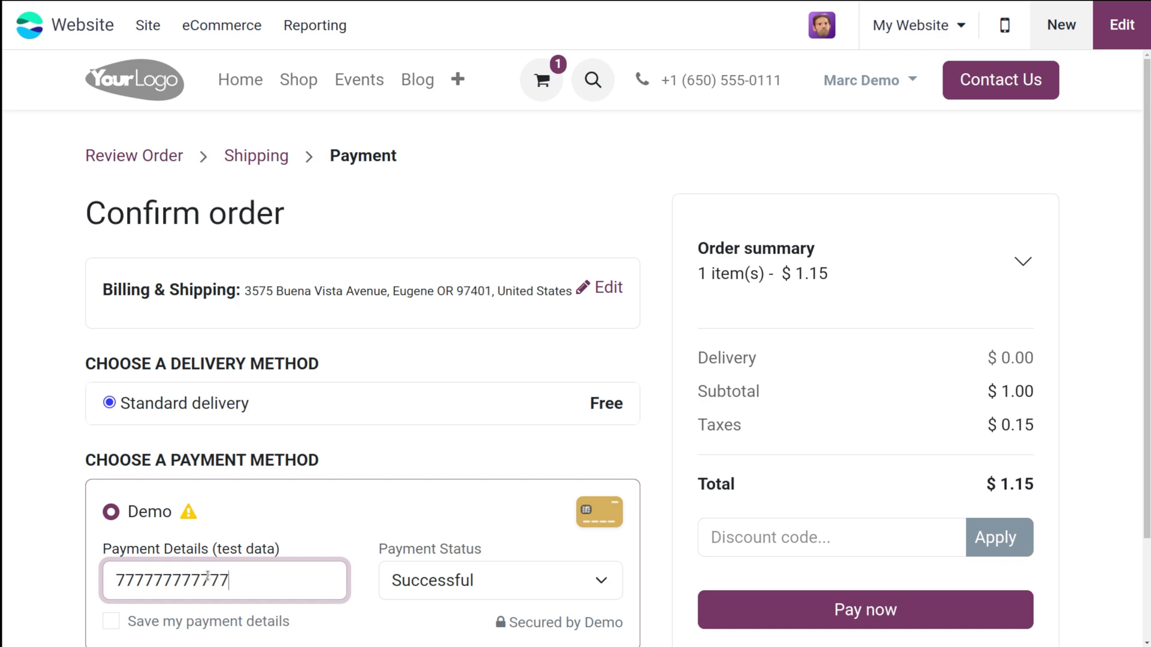
pyautogui.scroll(-2, 446, 488)
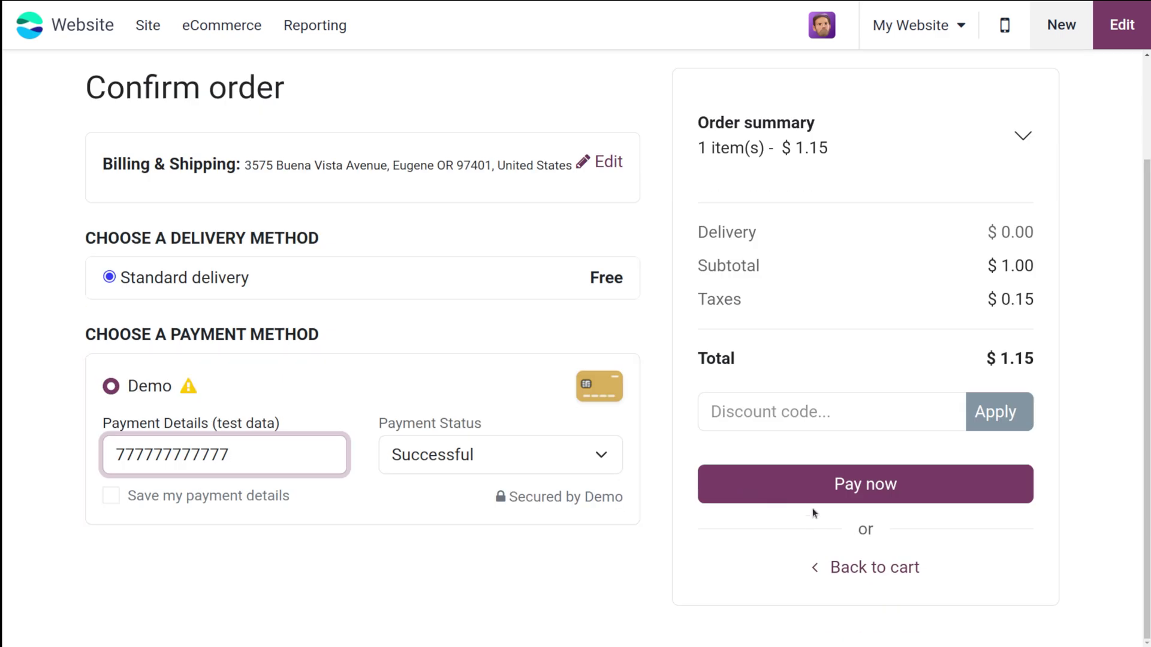
pyautogui.click(810, 500)
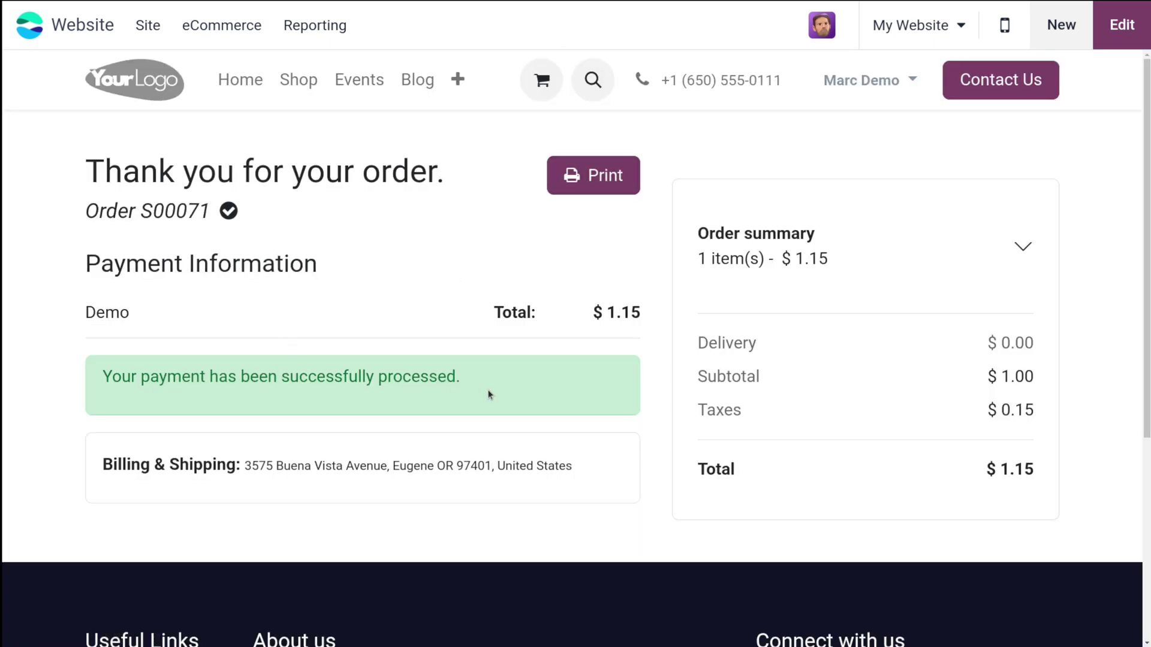
# Review the confirmed order S00071 and open the account menu
pyautogui.scroll(-3, 488, 395)
pyautogui.scroll(3, 488, 394)
pyautogui.click(823, 27)
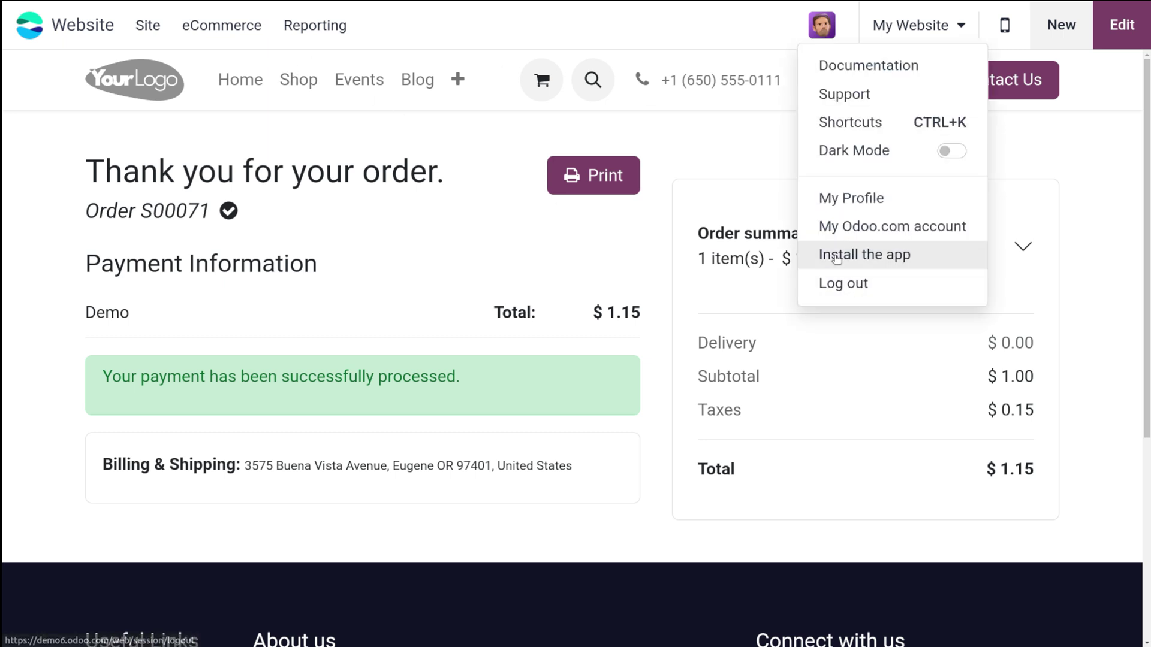